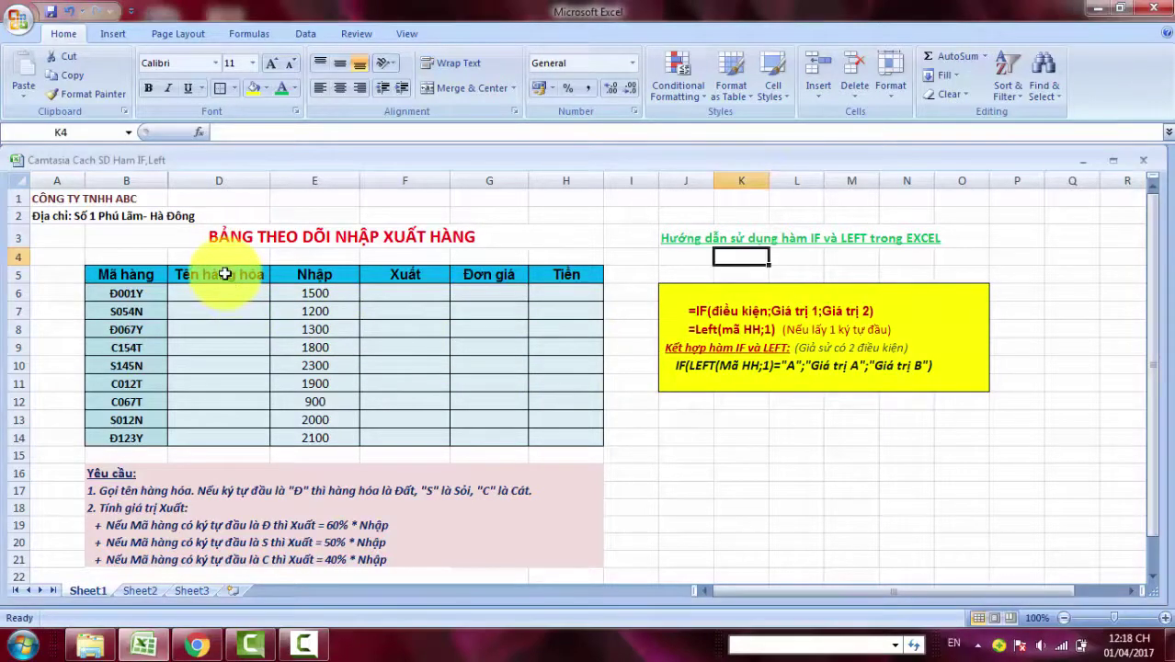
# Point out the empty Tên hàng hóa and Xuất columns and the Mã hàng product codes
pyautogui.moveTo(224, 274); pyautogui.dragTo(221, 438)
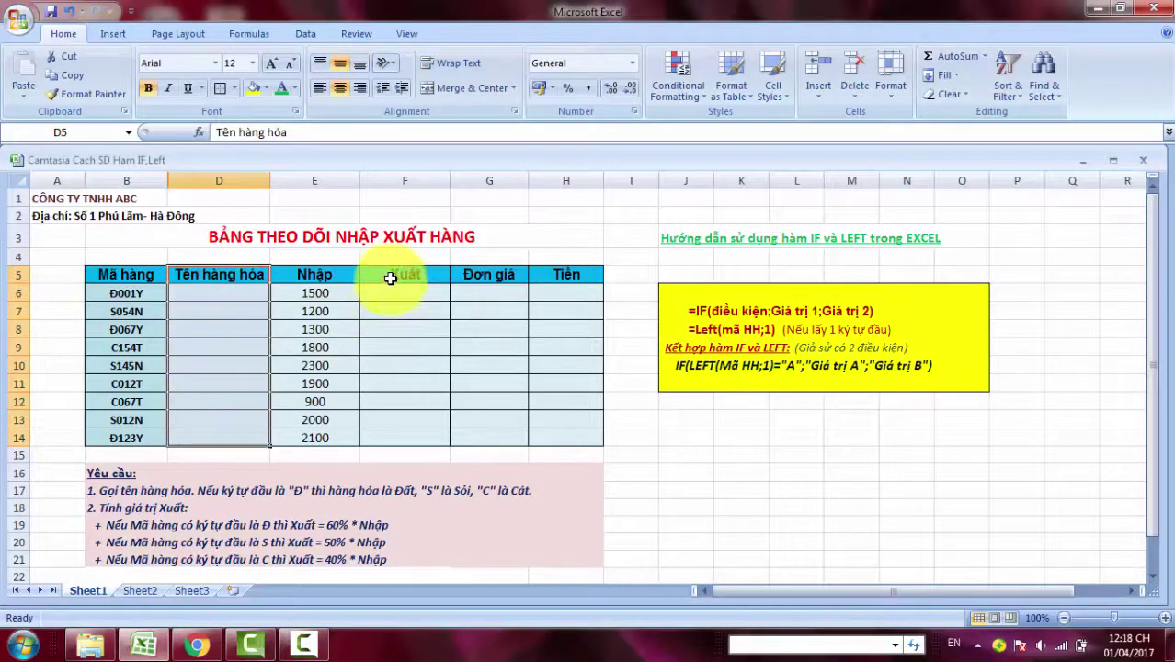
pyautogui.moveTo(390, 278); pyautogui.dragTo(379, 438)
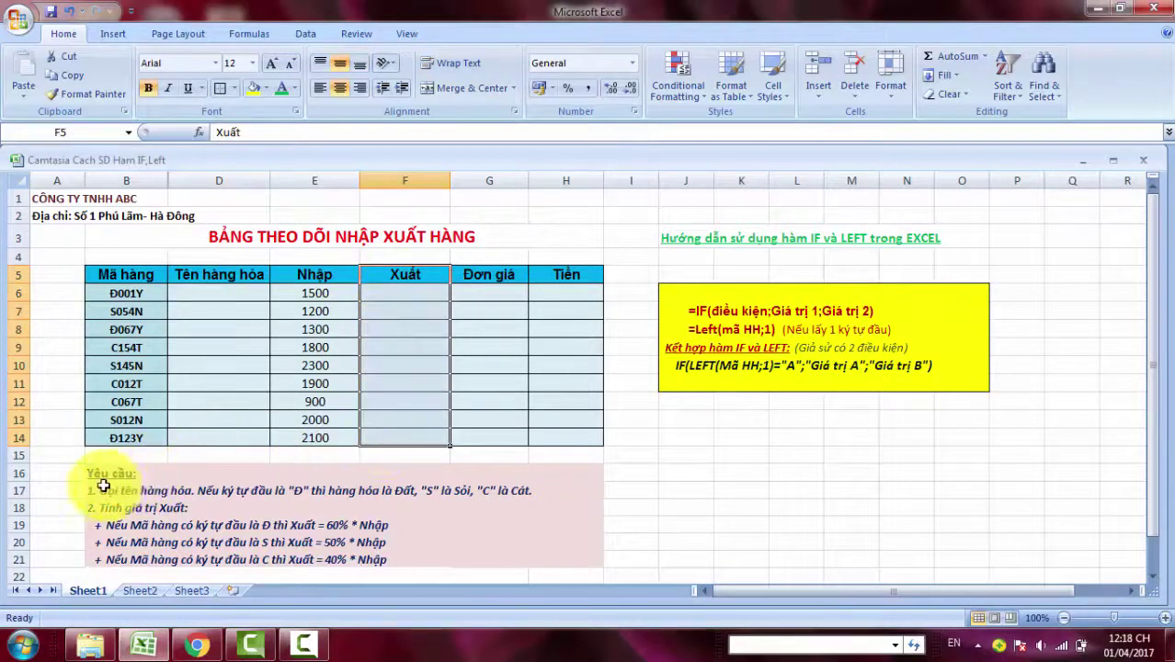
pyautogui.click(72, 490)
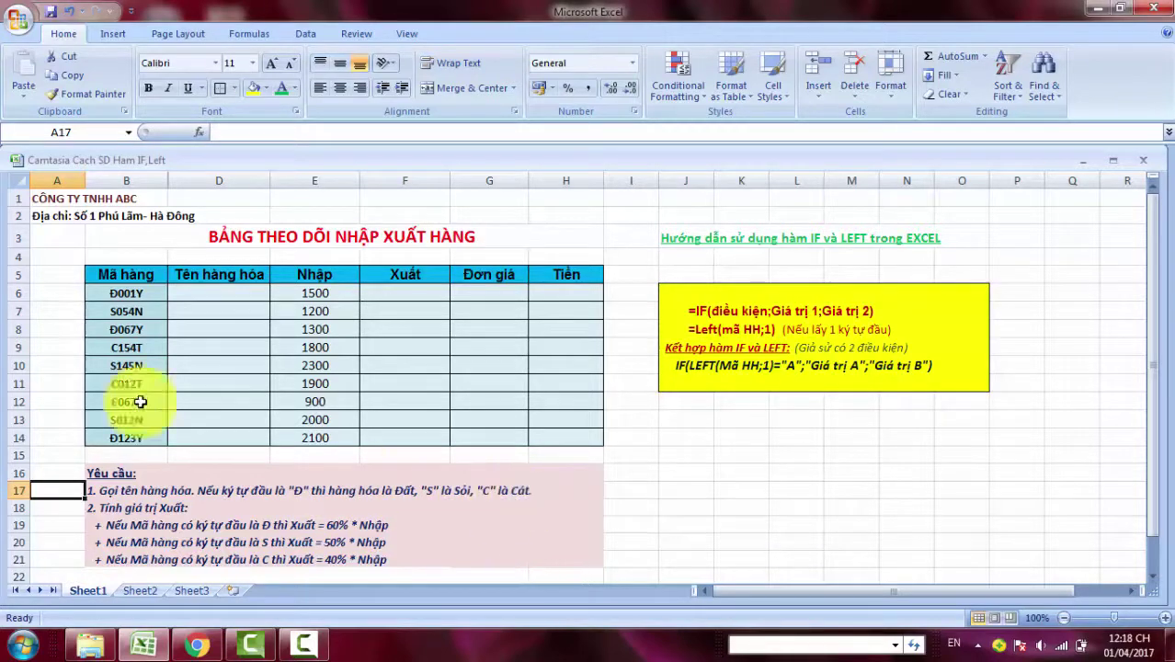
pyautogui.moveTo(127, 293); pyautogui.dragTo(128, 433)
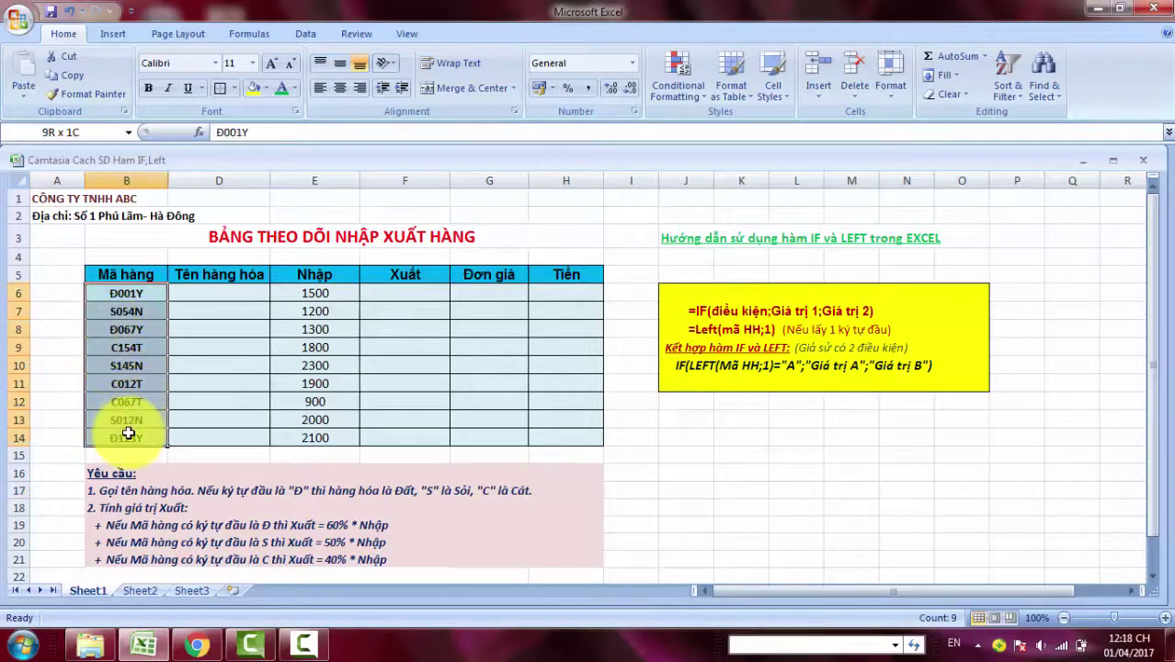
# Enter =IF(LEFT(B6;1)="Đ";"Đất";IF(LEFT(B6;1)="S";"Sỏi";"Cát")) in D6
pyautogui.click(197, 295)
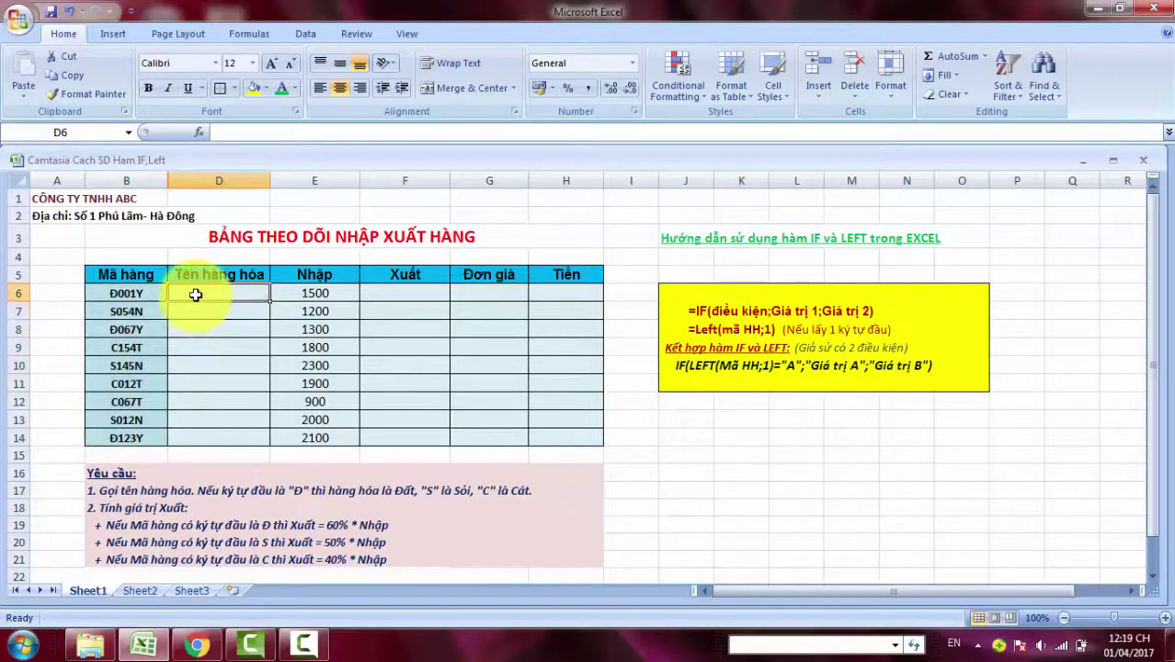
pyautogui.write('=')
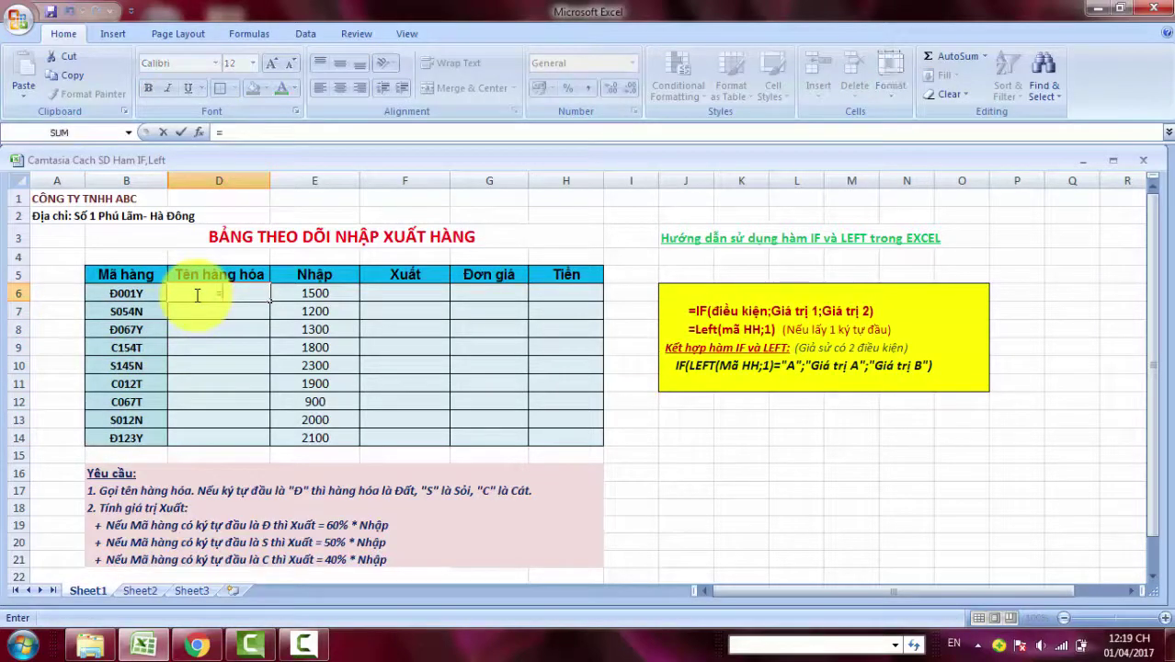
pyautogui.write('IF')
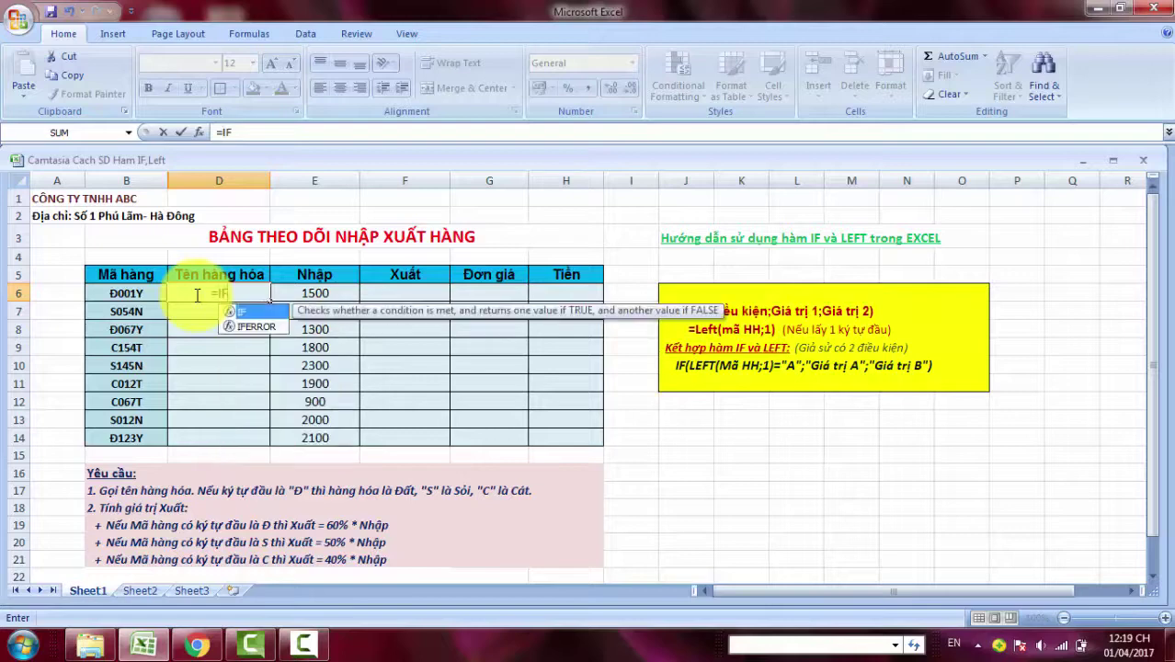
pyautogui.write('(LE')
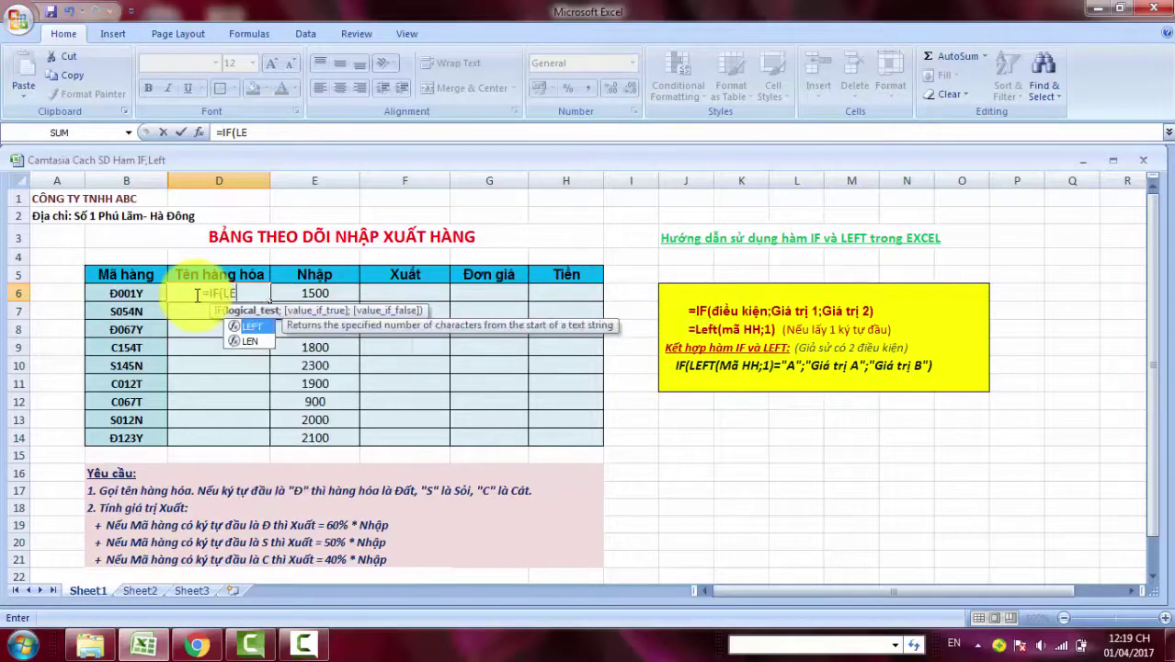
pyautogui.write('FT')
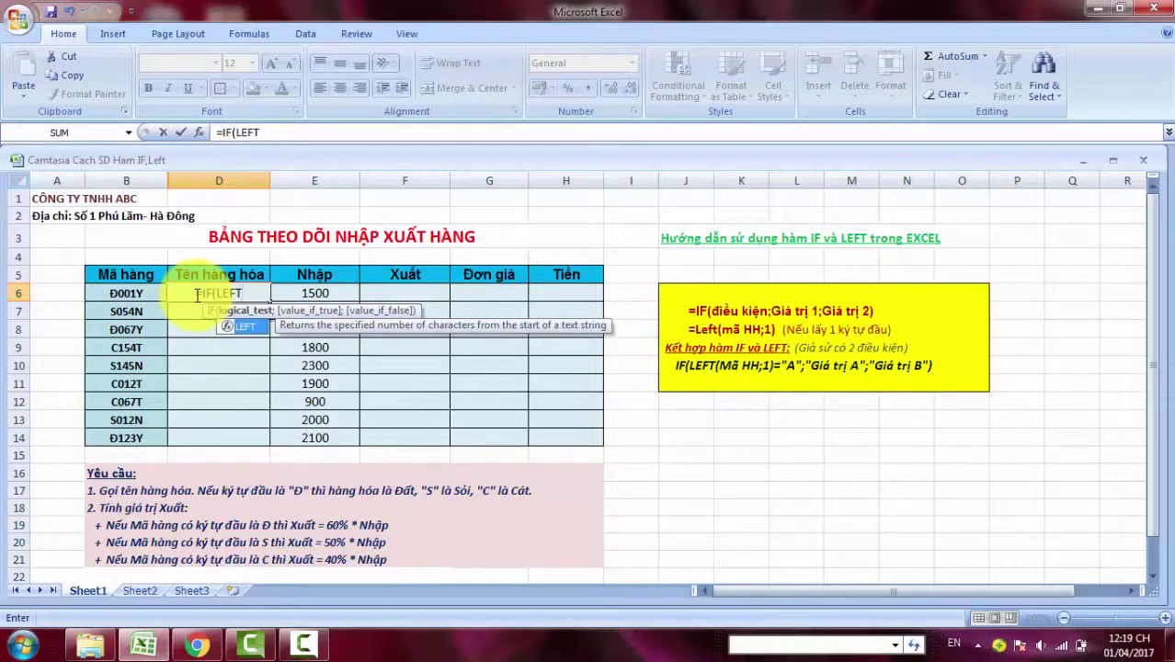
pyautogui.write('(')
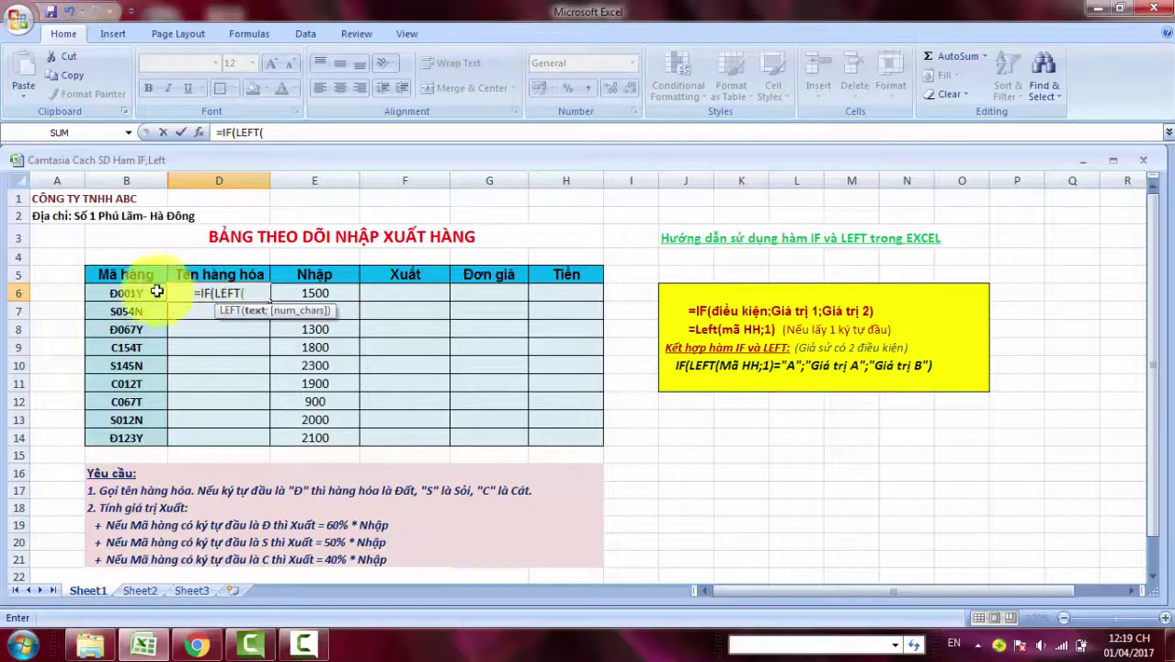
pyautogui.click(130, 292)
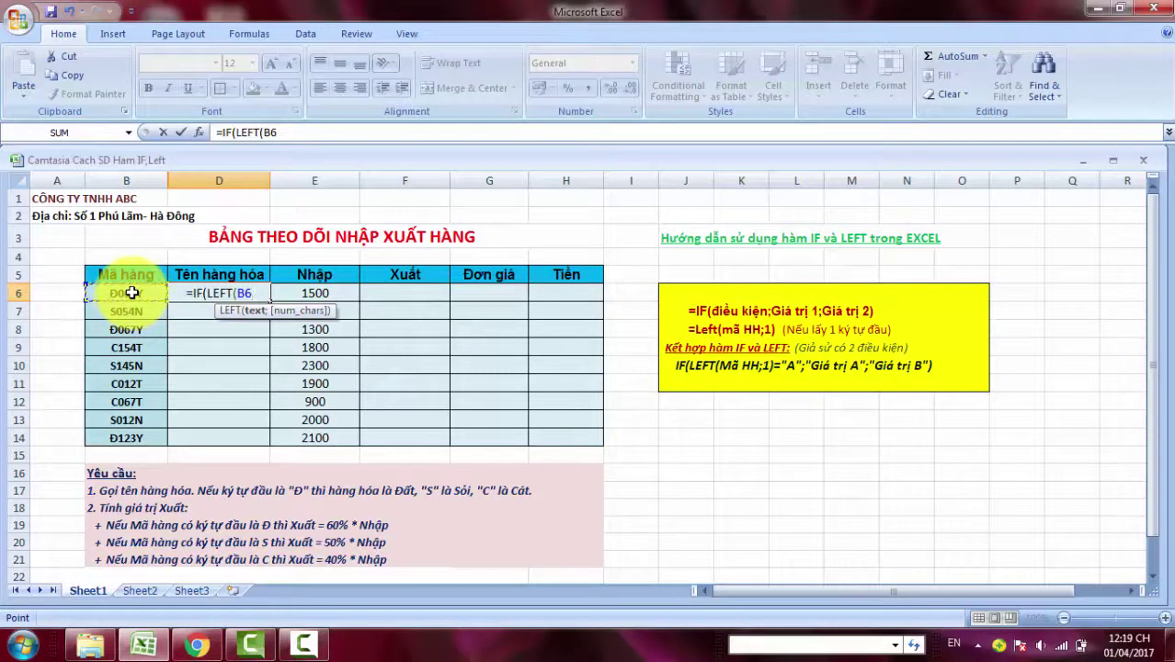
pyautogui.write(';1')
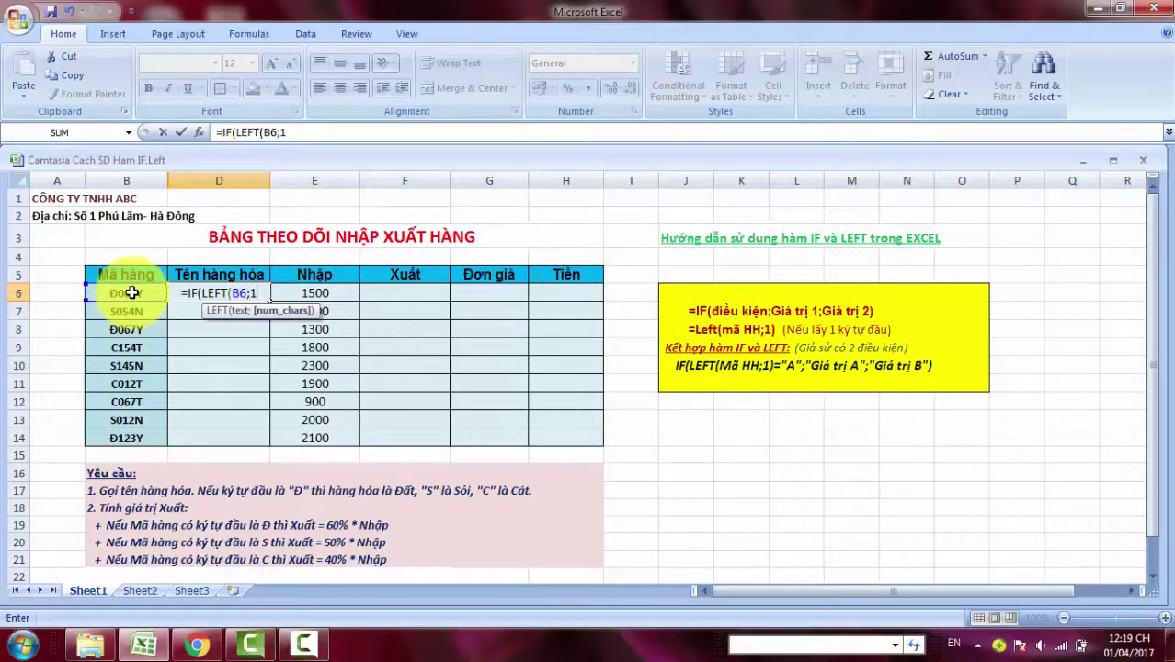
pyautogui.write(')=')
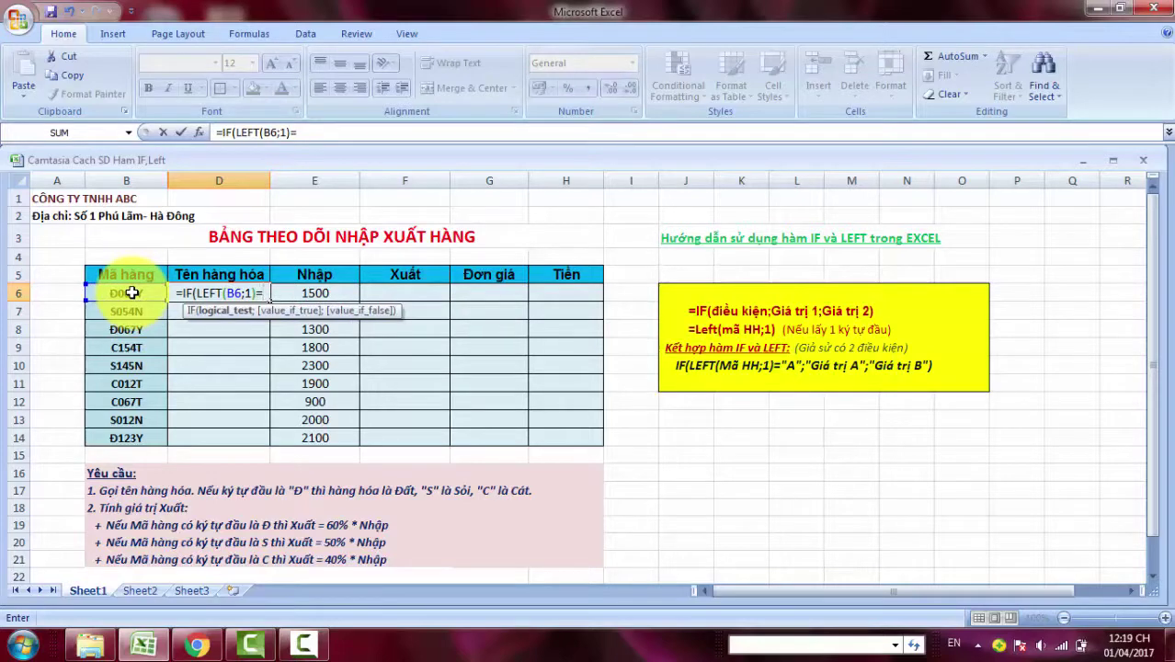
pyautogui.write('"Đ"')
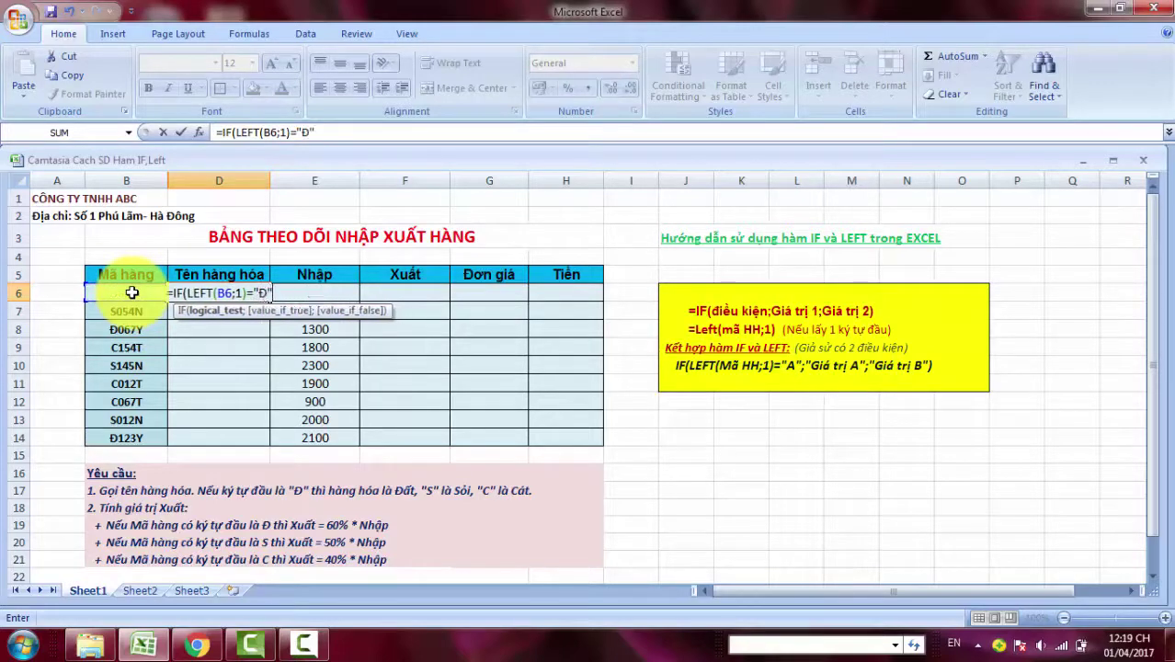
pyautogui.write(';')
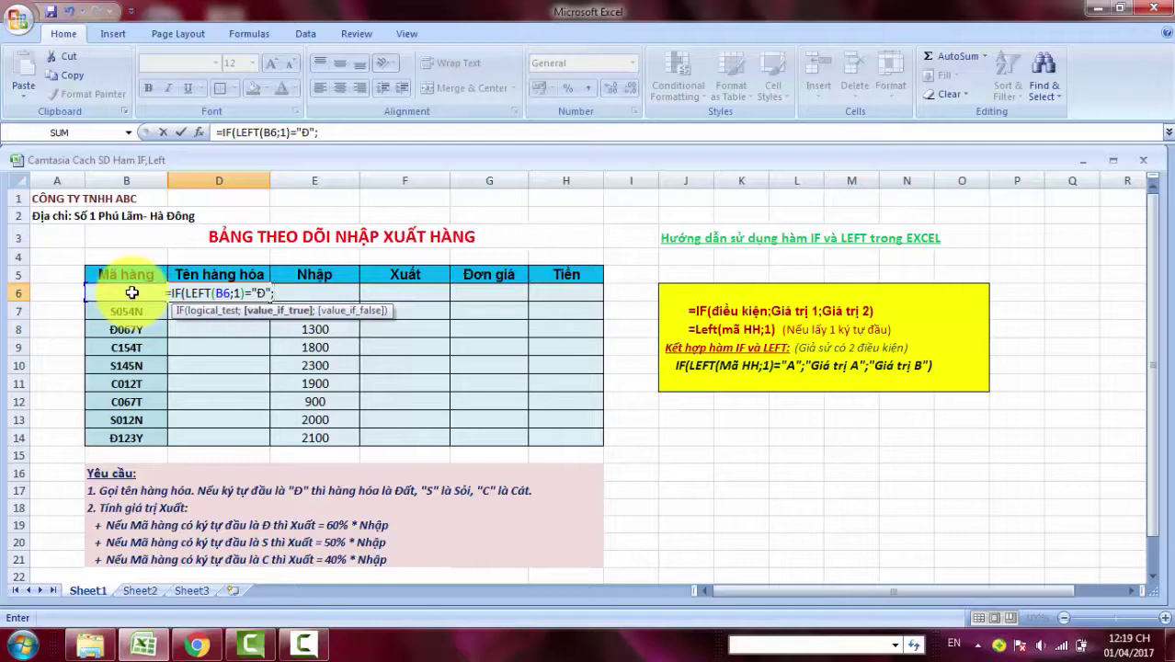
pyautogui.write('"Đấ')
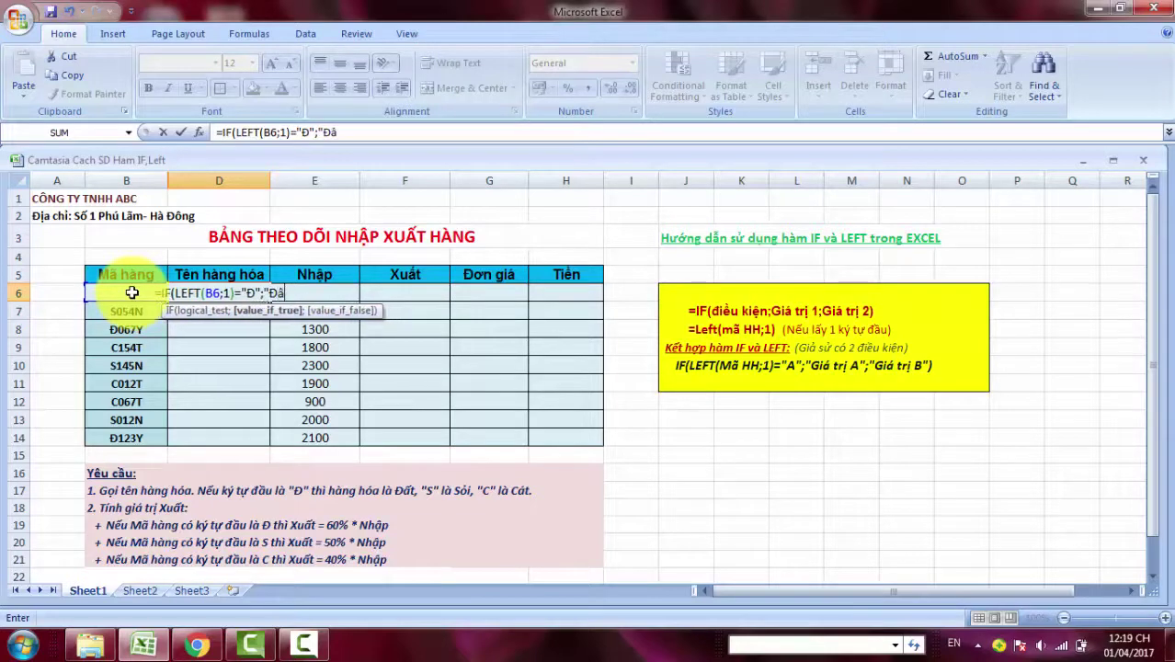
pyautogui.write('t";')
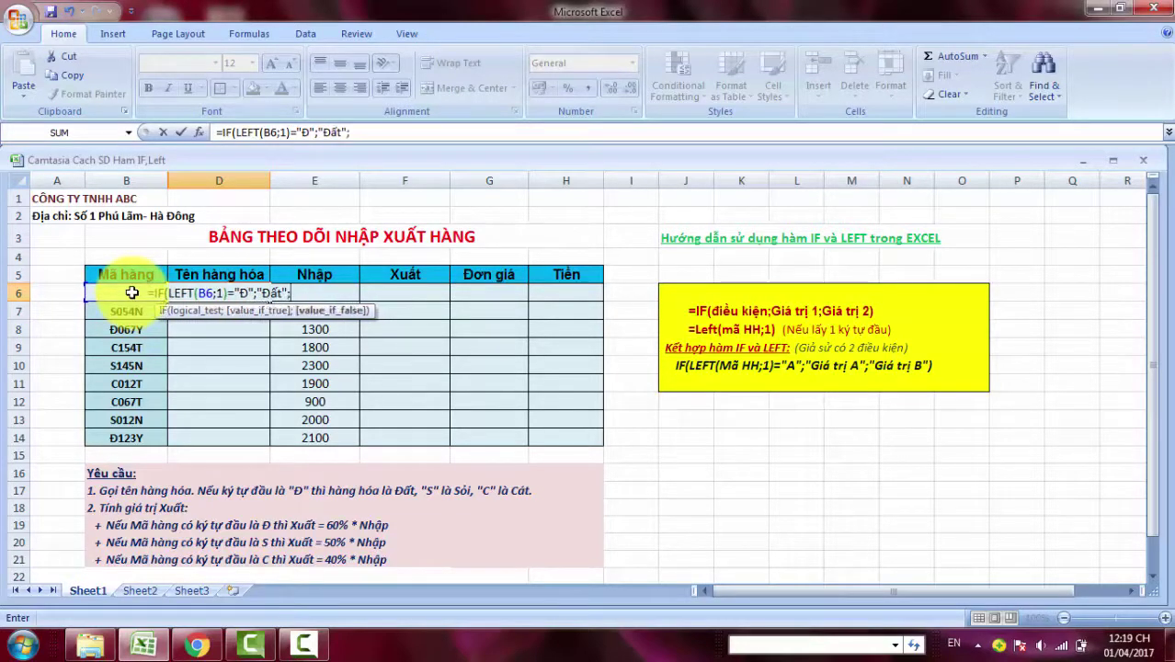
pyautogui.write('IF')
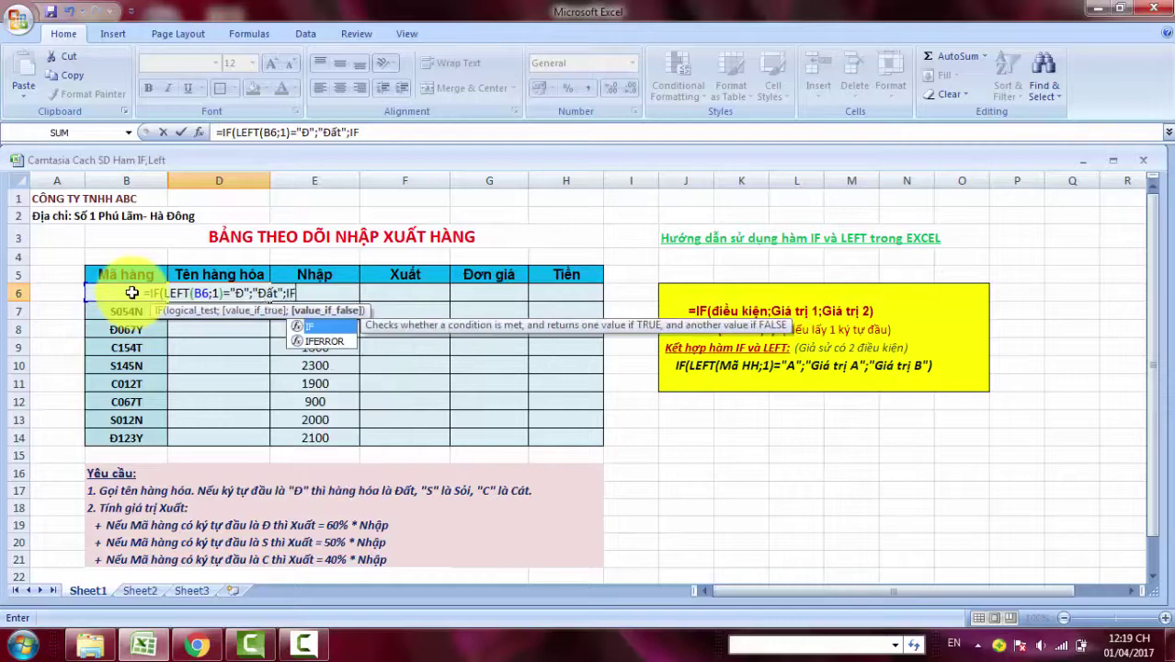
pyautogui.write('(LEF')
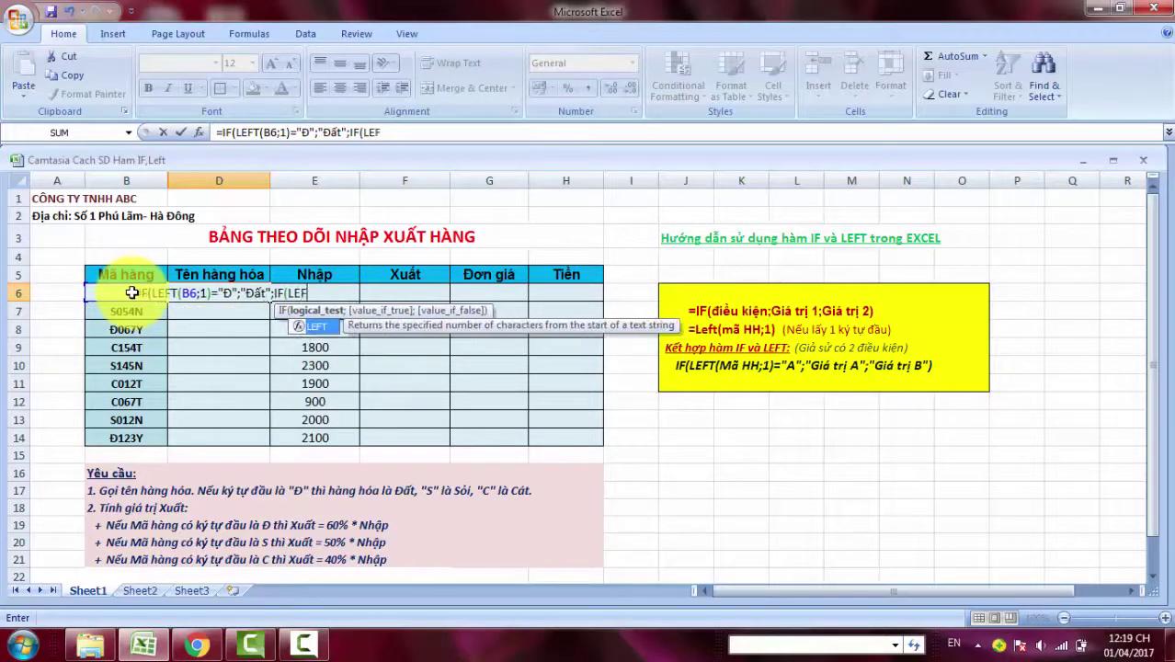
pyautogui.write('T(')
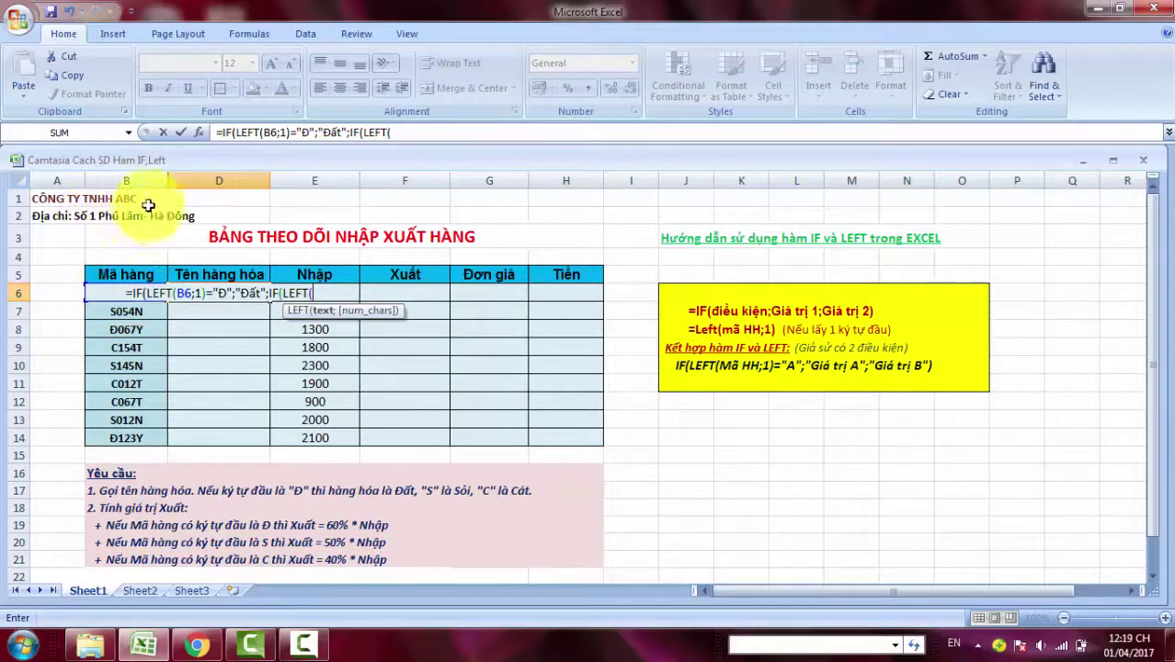
pyautogui.write('B')
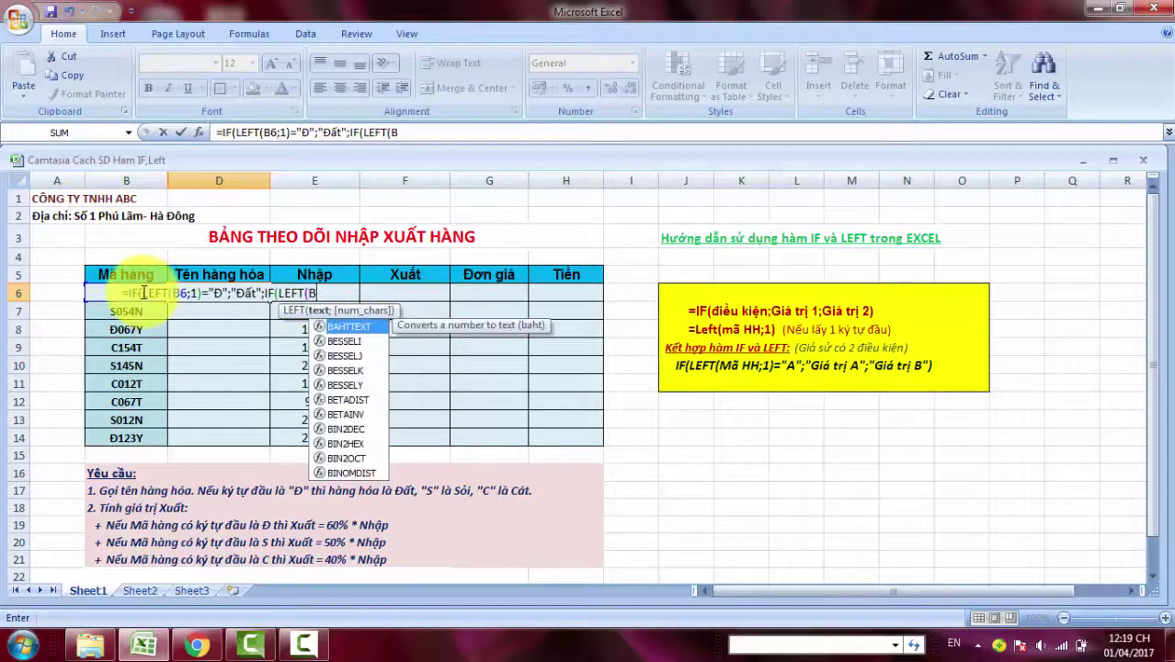
pyautogui.write('6;1')
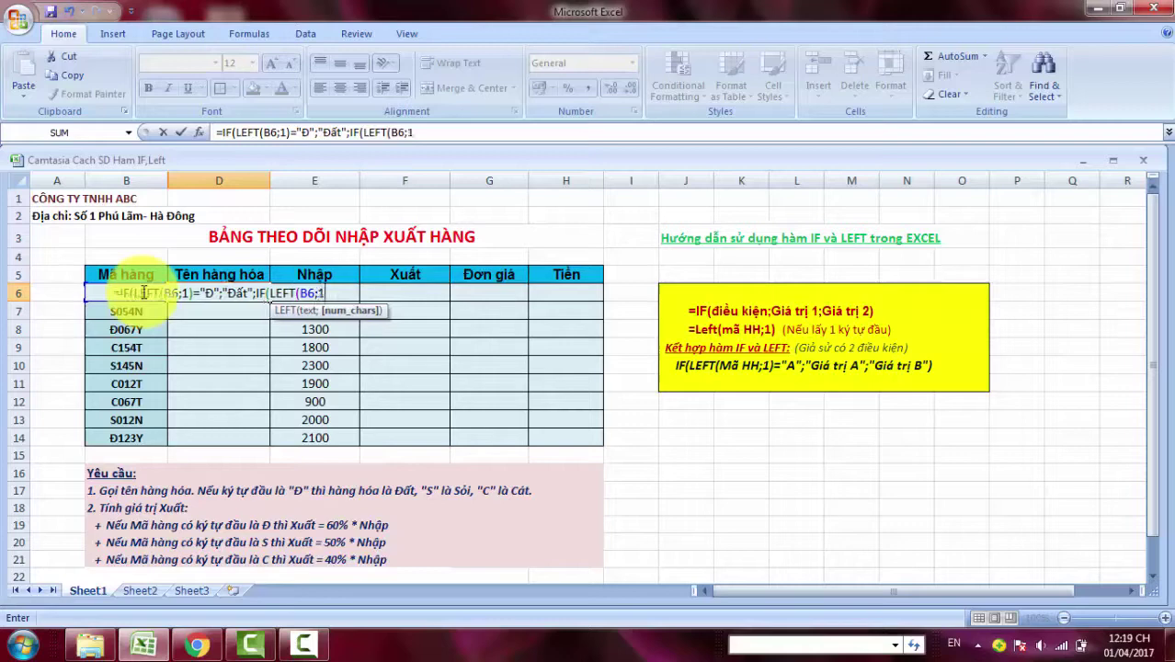
pyautogui.write(')')
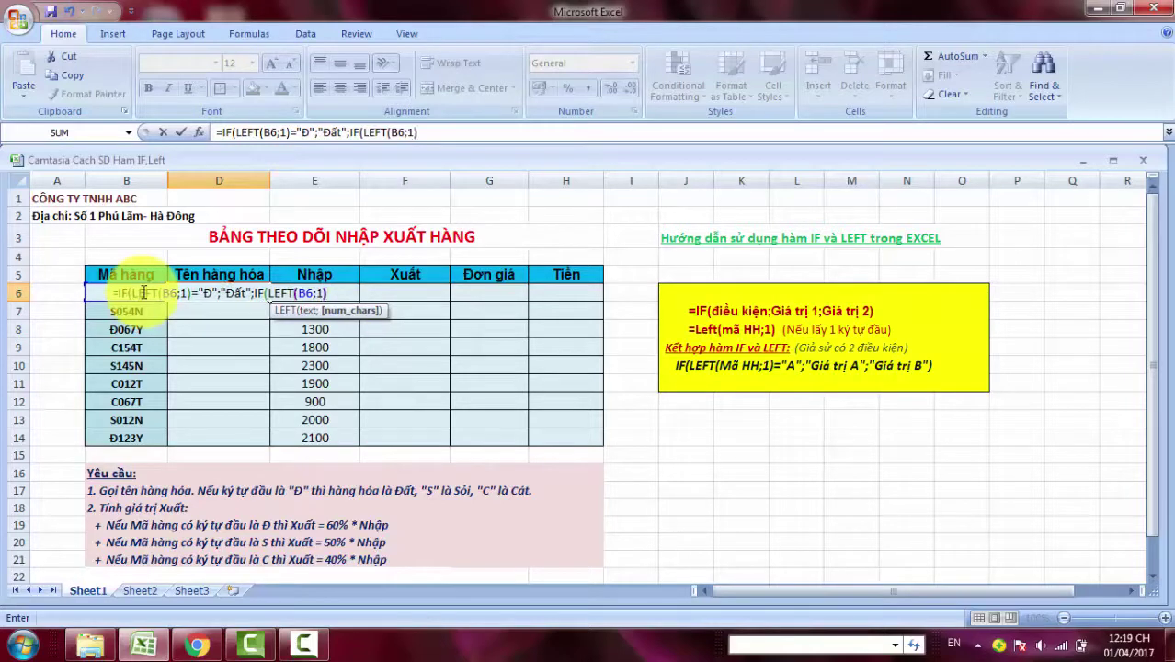
pyautogui.write('="S')
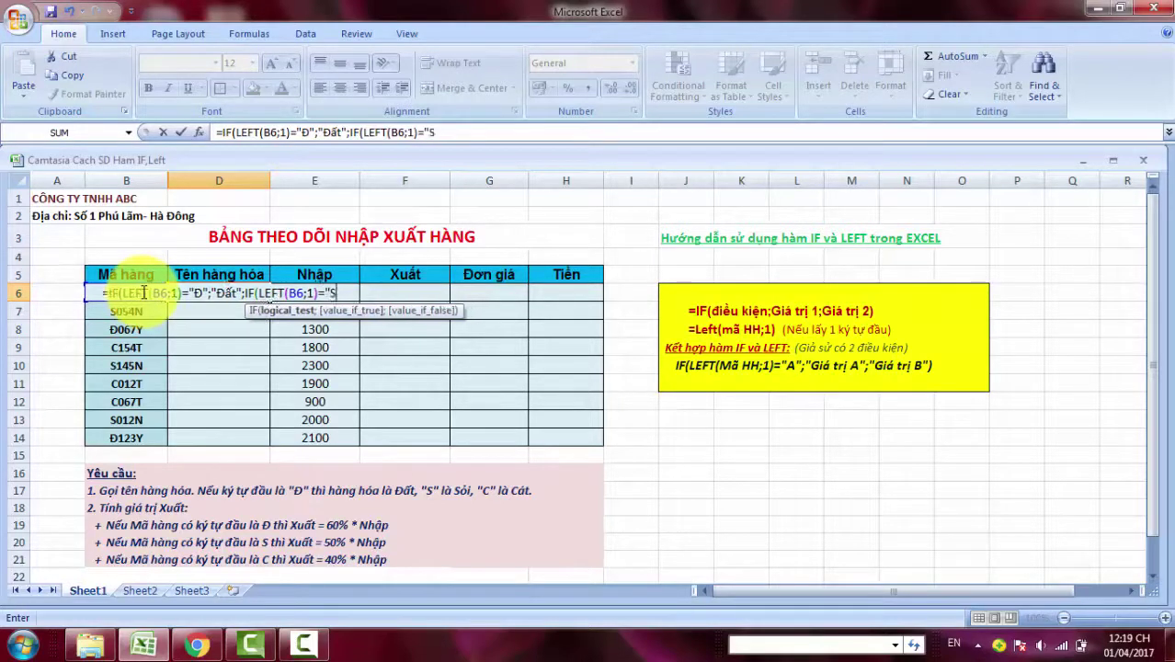
pyautogui.write('";')
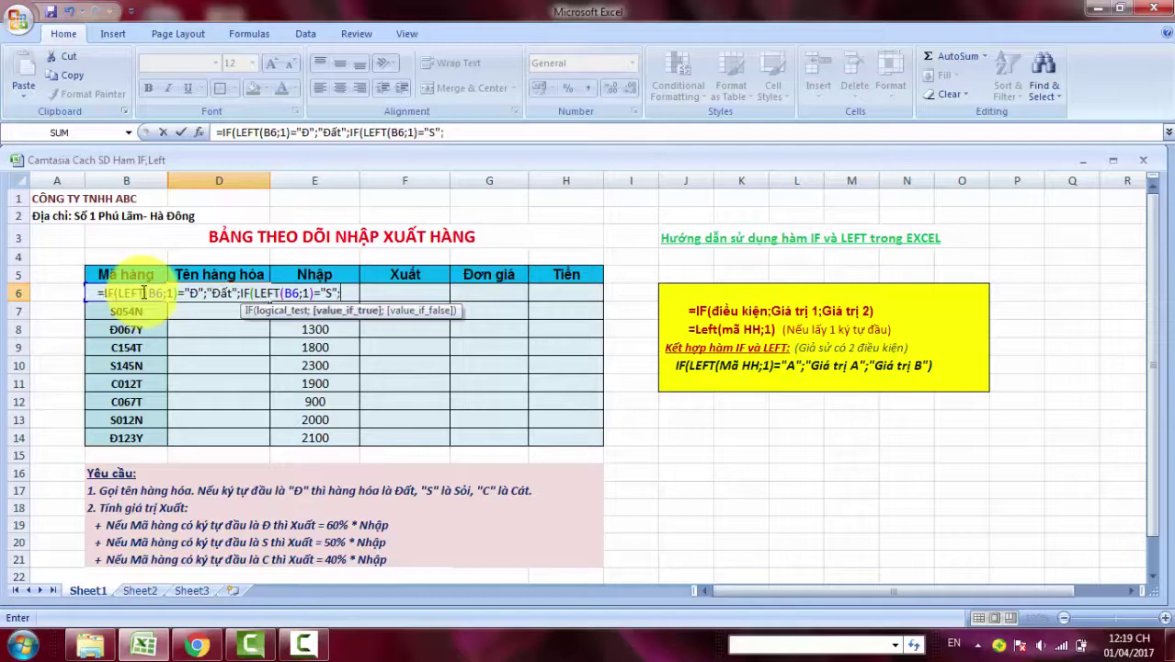
pyautogui.write('"Soir')
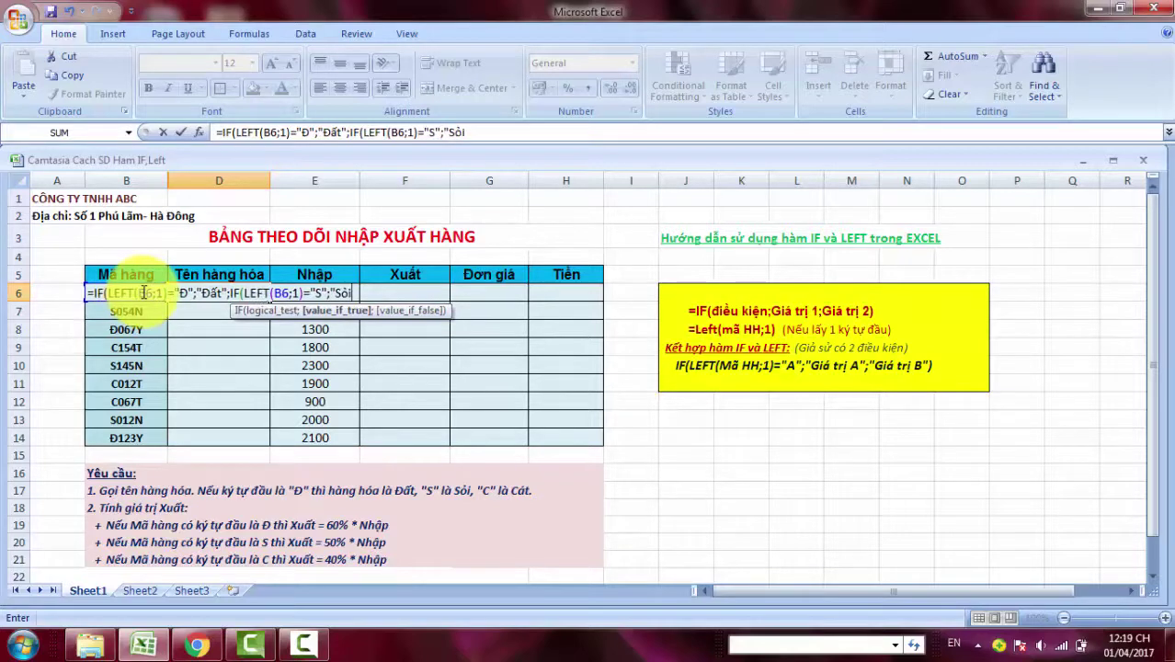
pyautogui.write('"')
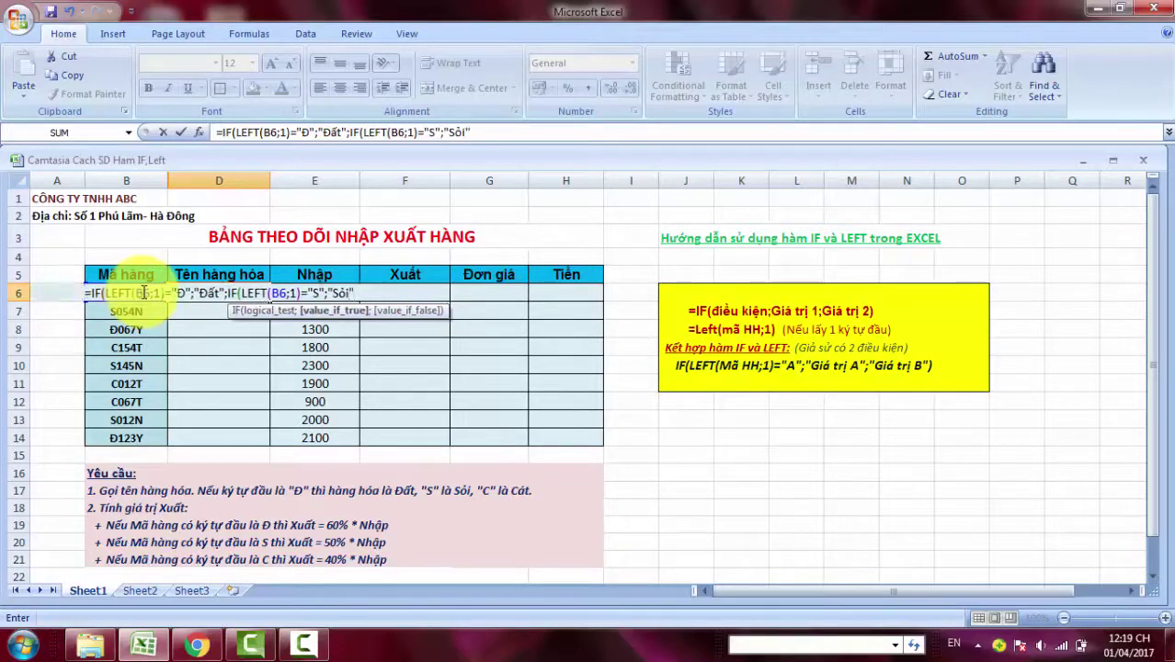
pyautogui.write(';')
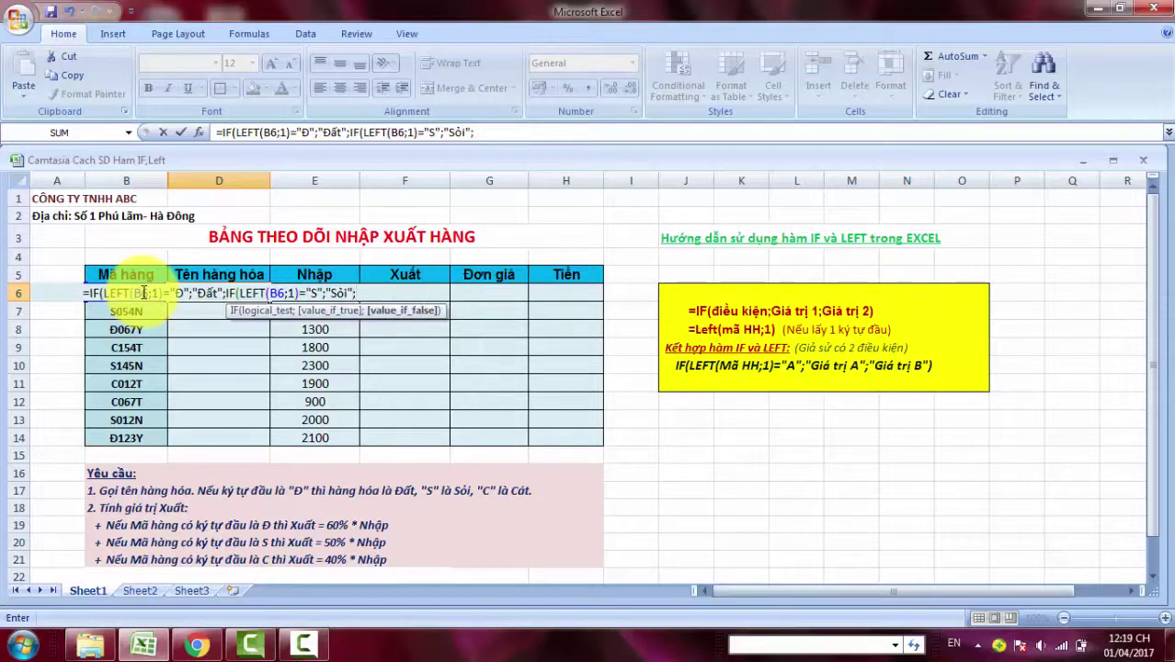
pyautogui.write('"C')
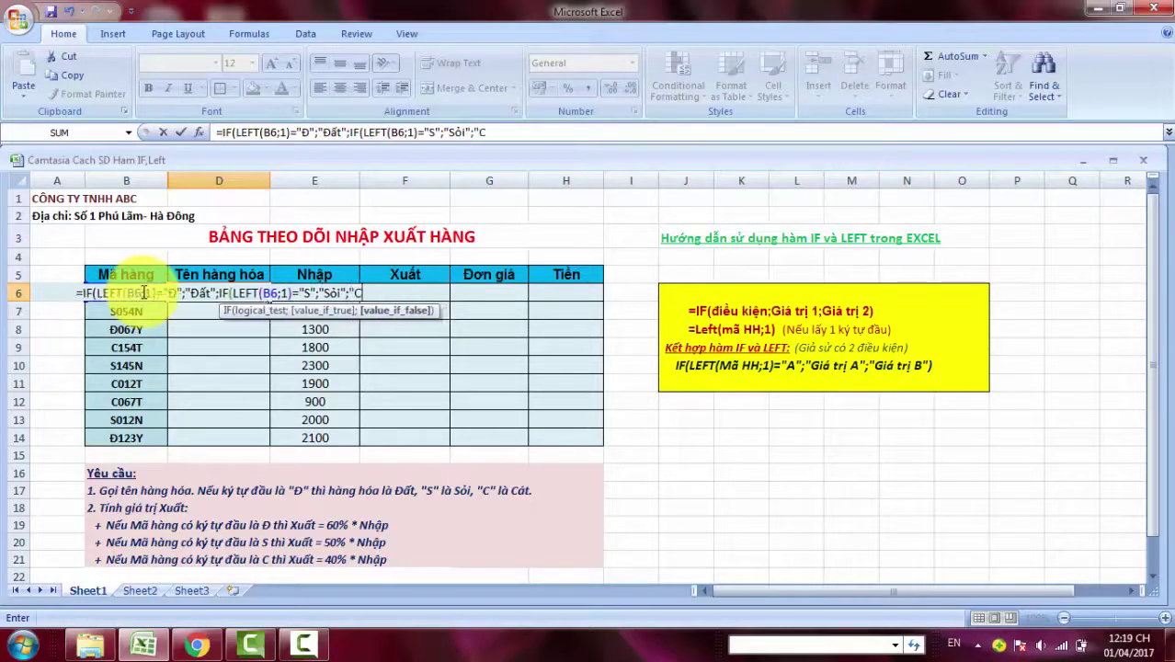
pyautogui.write('át"')
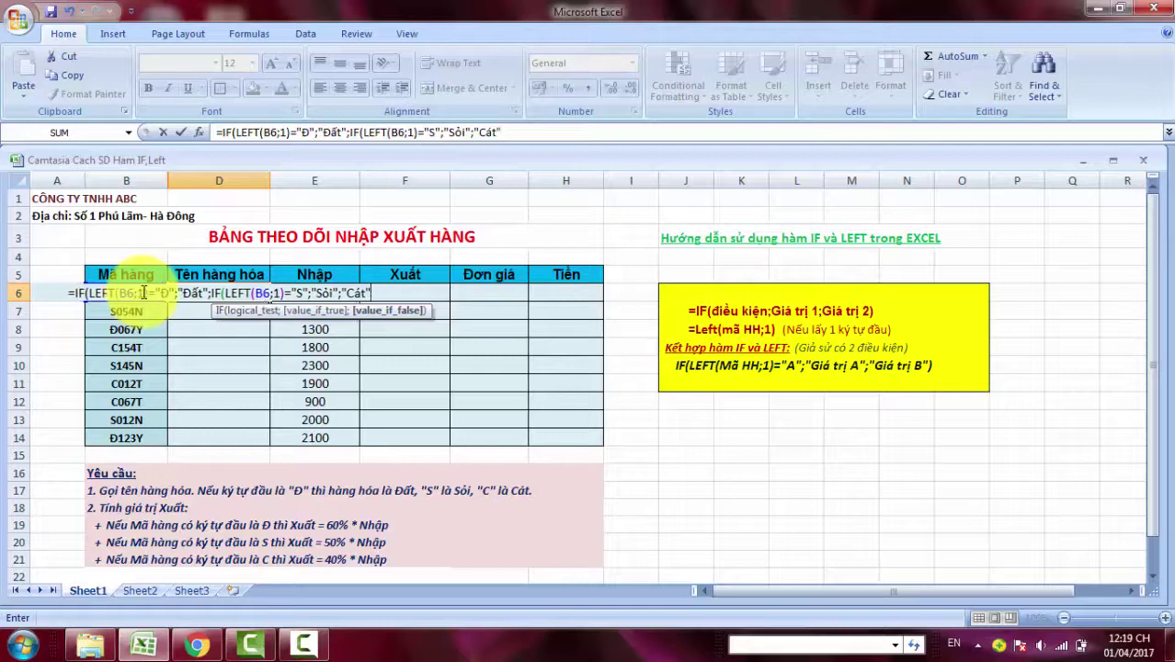
pyautogui.write('))')
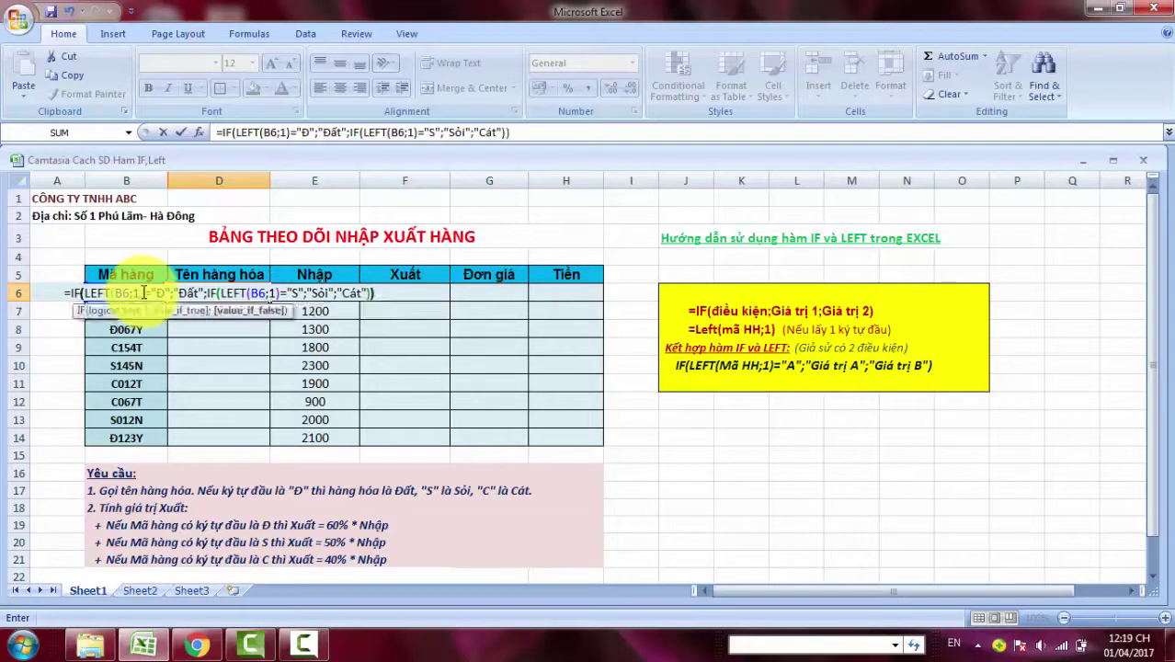
pyautogui.press('Return')
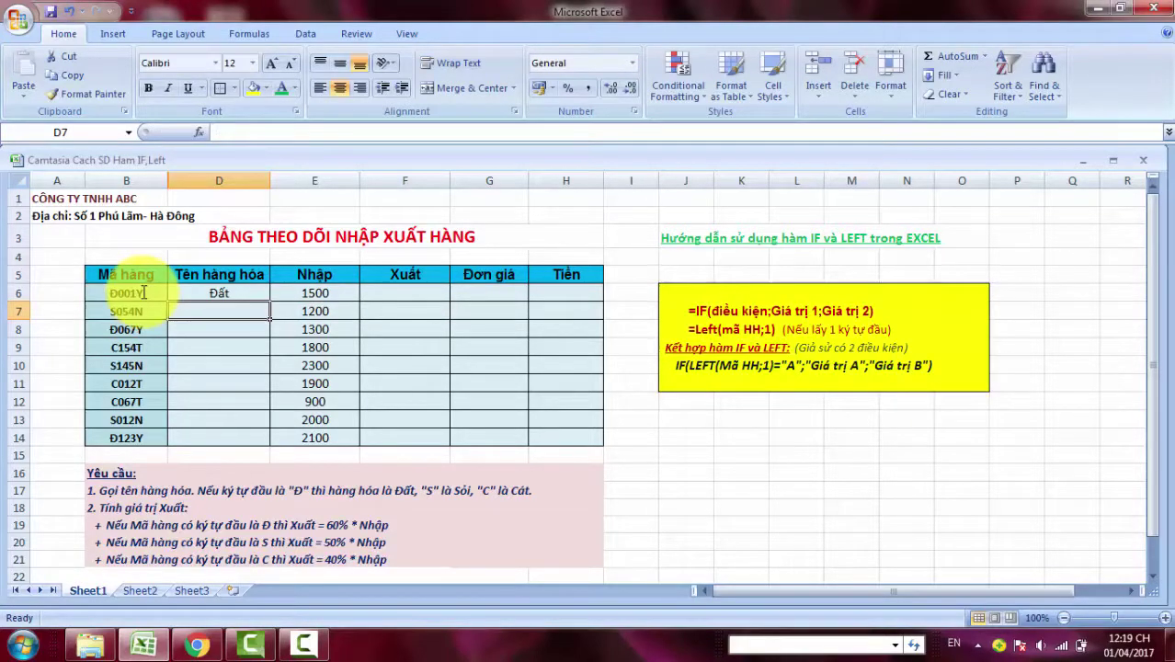
# Fill the D6 product-name formula down through D14
pyautogui.click(229, 293)
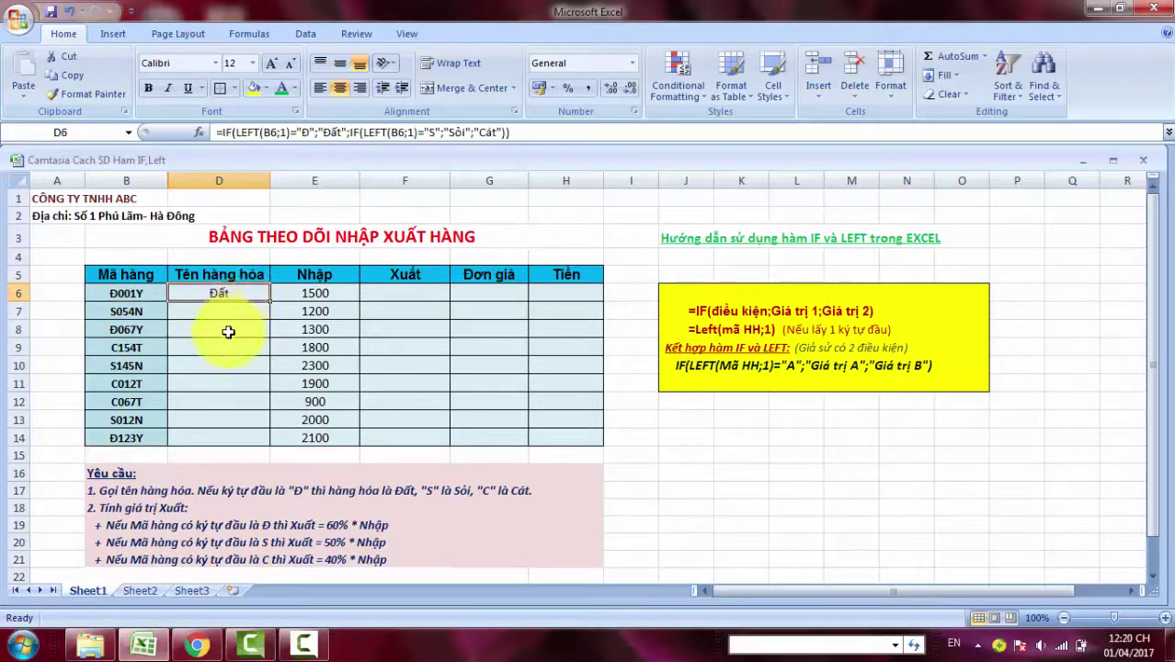
pyautogui.moveTo(269, 302); pyautogui.dragTo(266, 441)
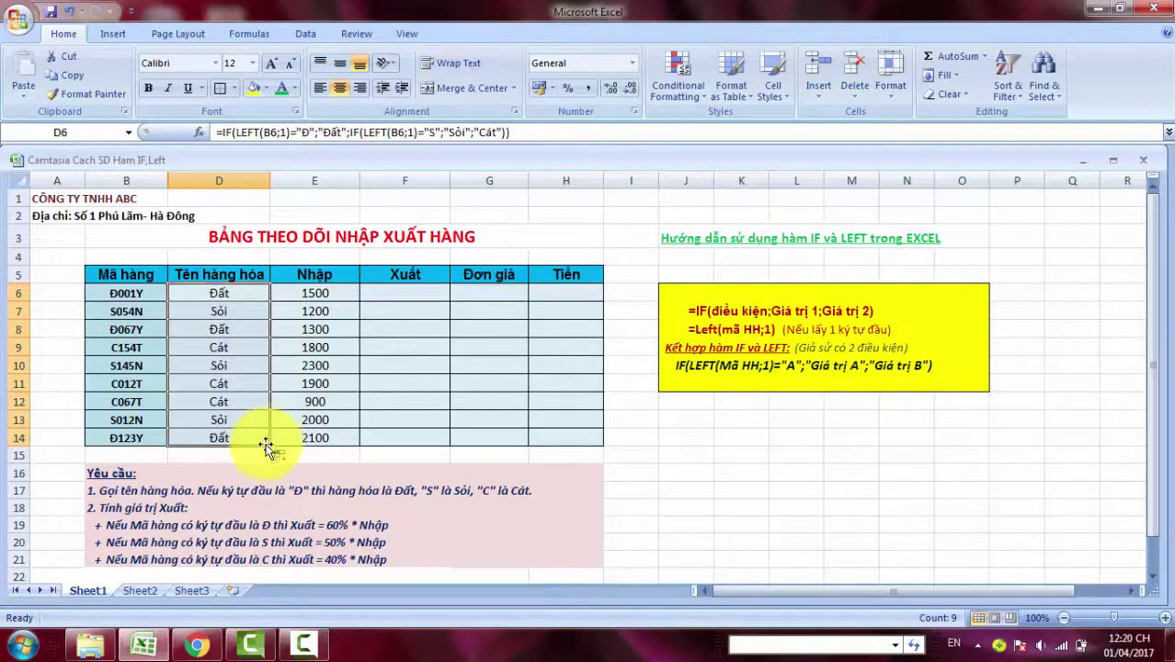
pyautogui.click(57, 507)
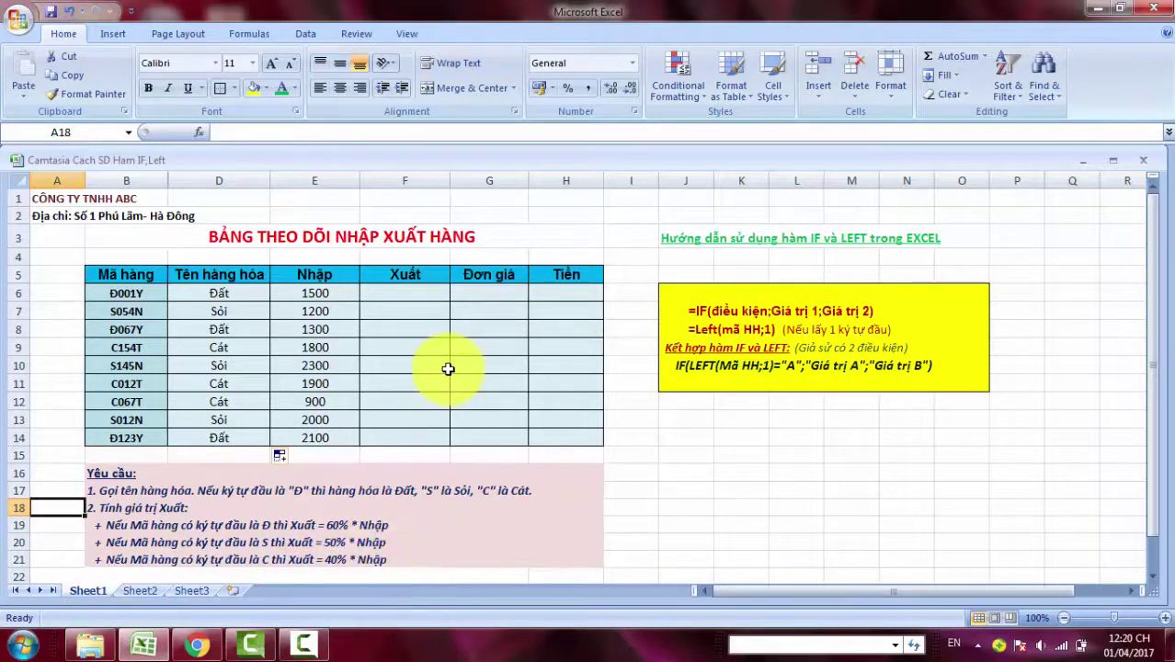
# Begin F6's formula with =IF(LEFT(B6;1)="Đ";60%*E6; and open the nested IF(LEFT(
pyautogui.click(413, 293)
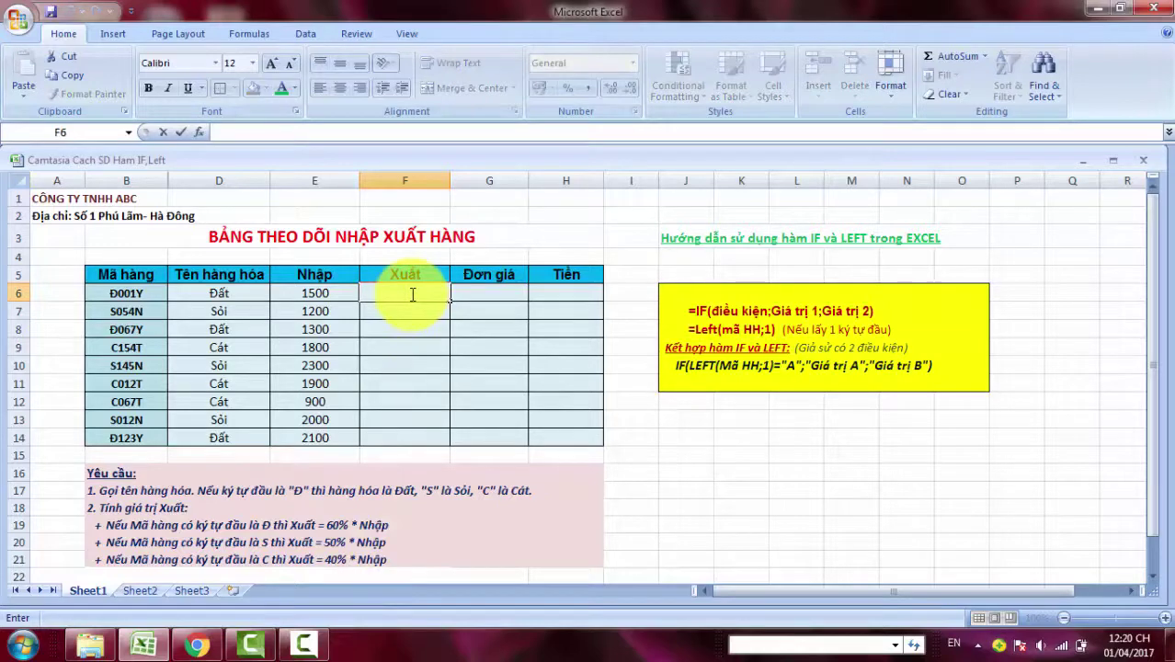
pyautogui.write('=')
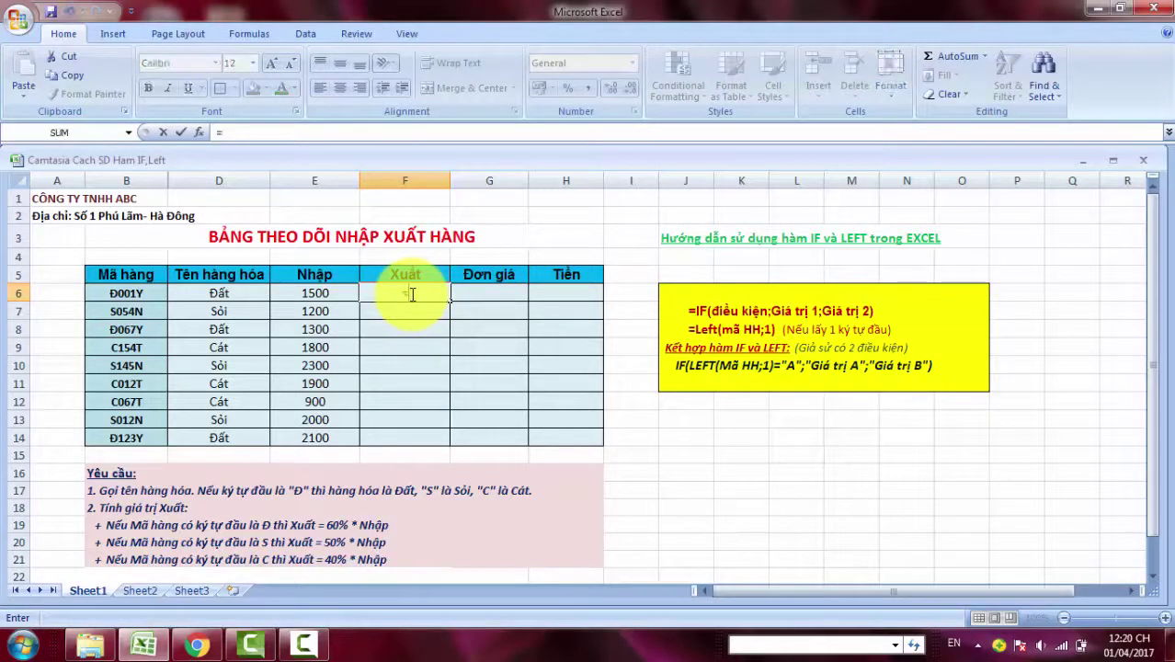
pyautogui.write('IF')
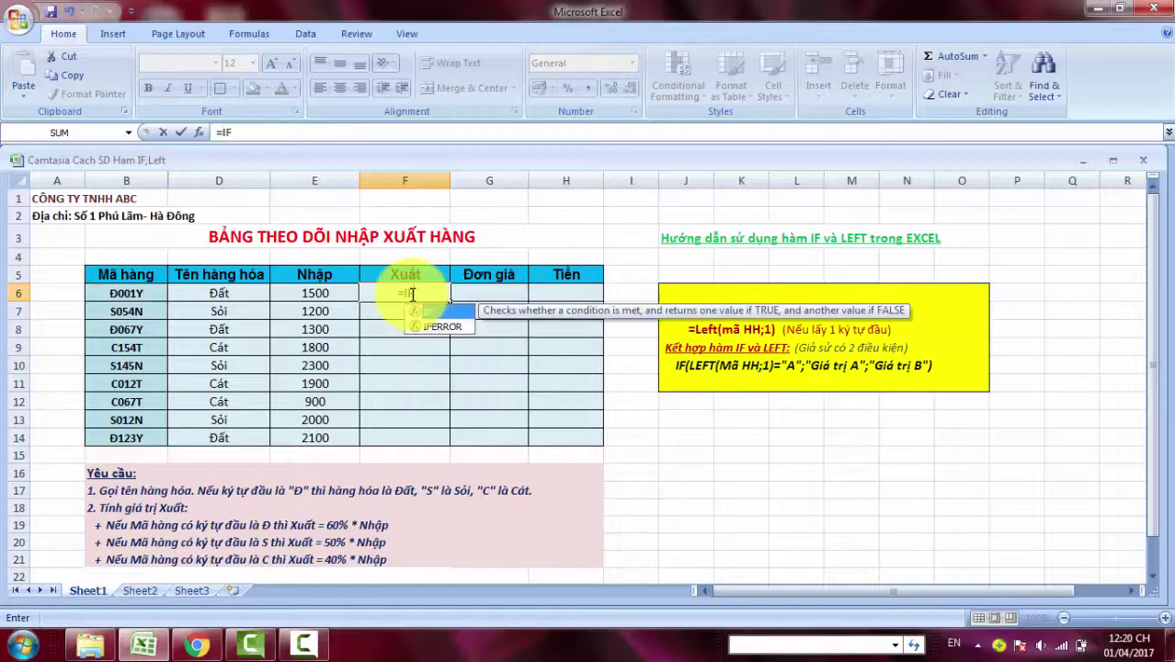
pyautogui.write('(L')
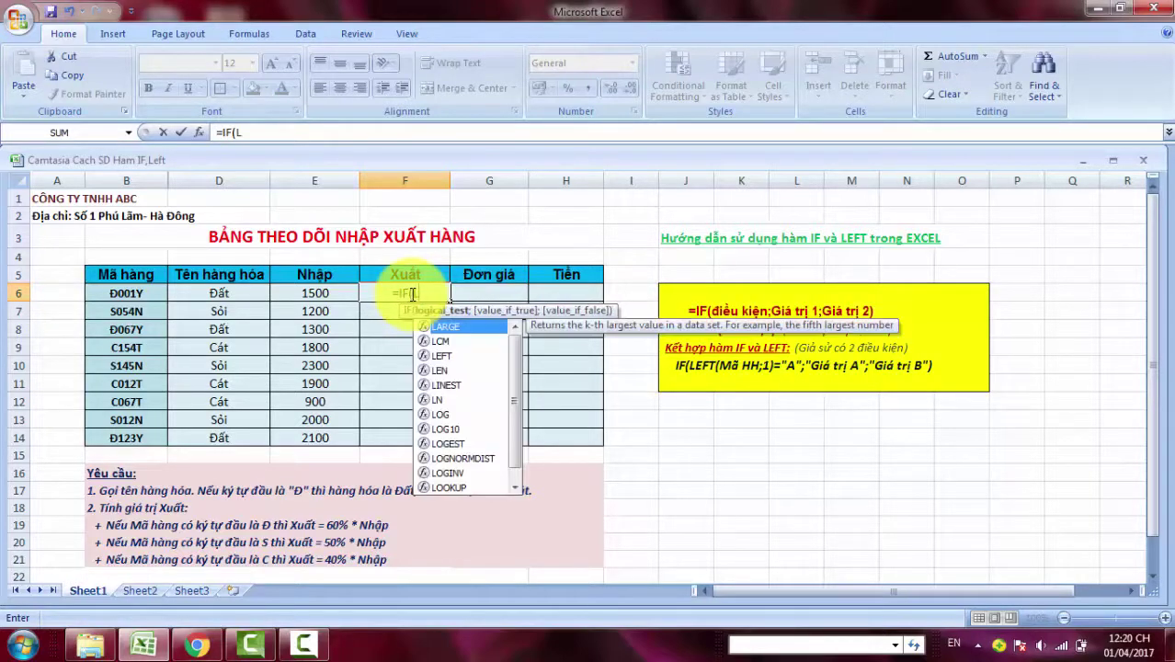
pyautogui.write('EFT')
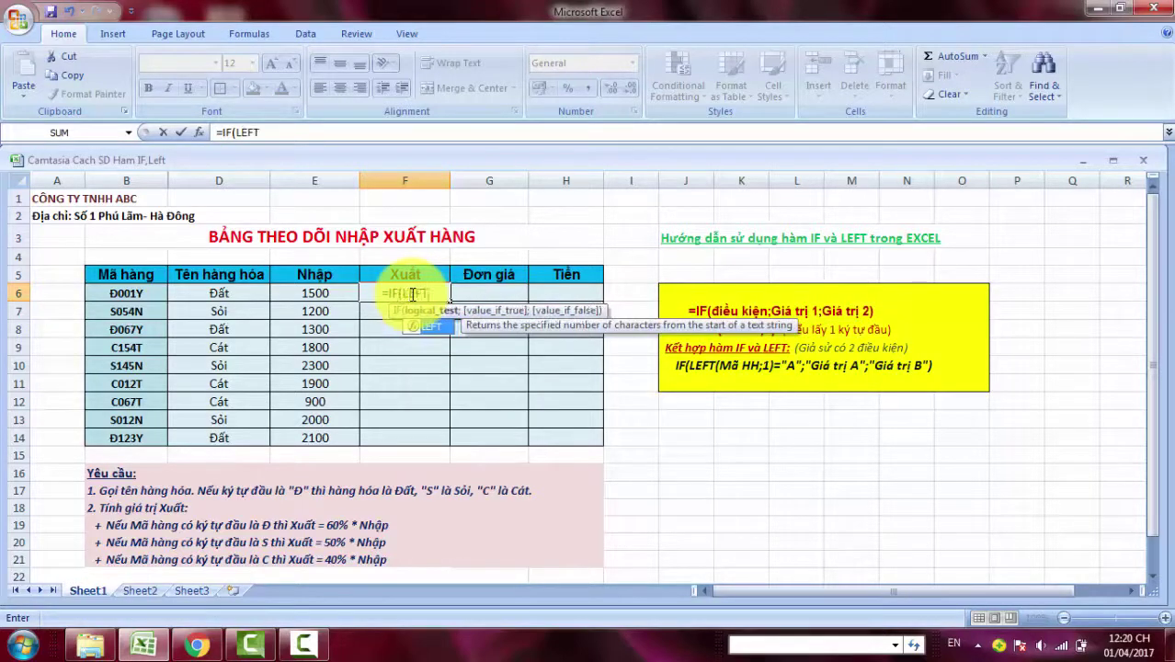
pyautogui.write('(')
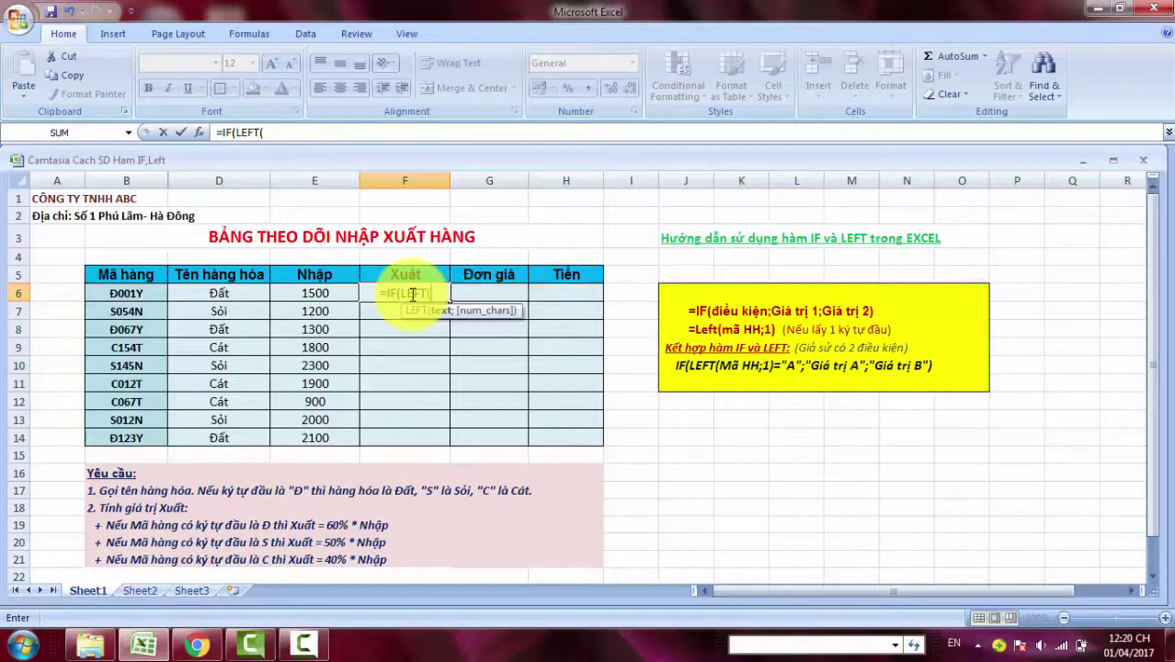
pyautogui.click(136, 293)
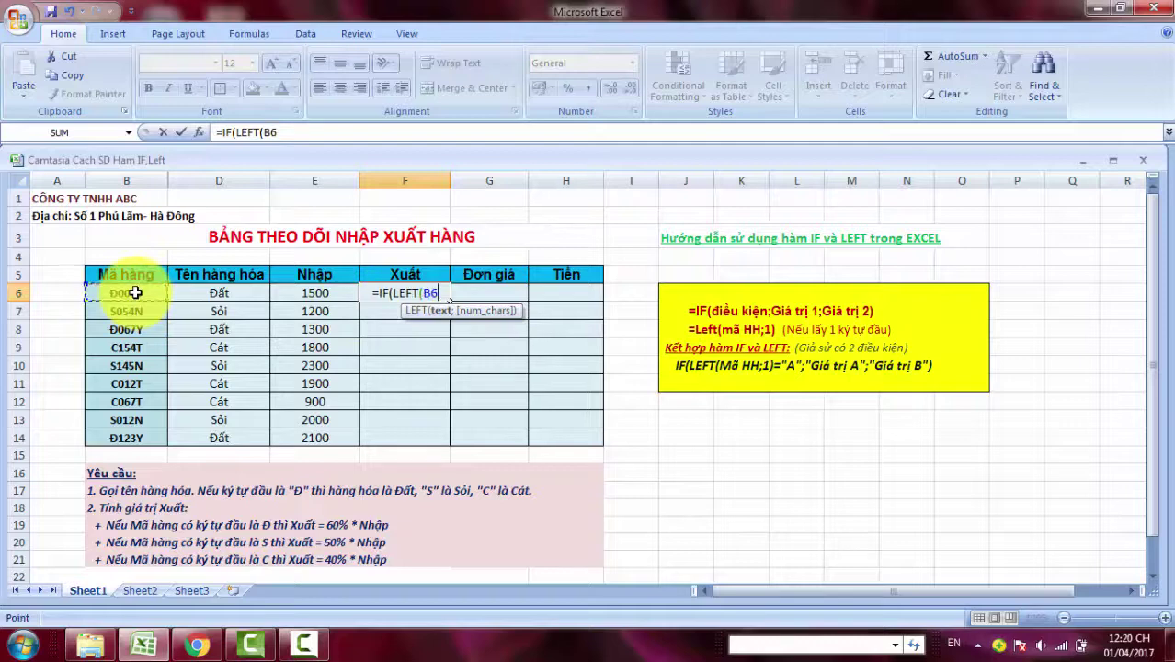
pyautogui.write(';1')
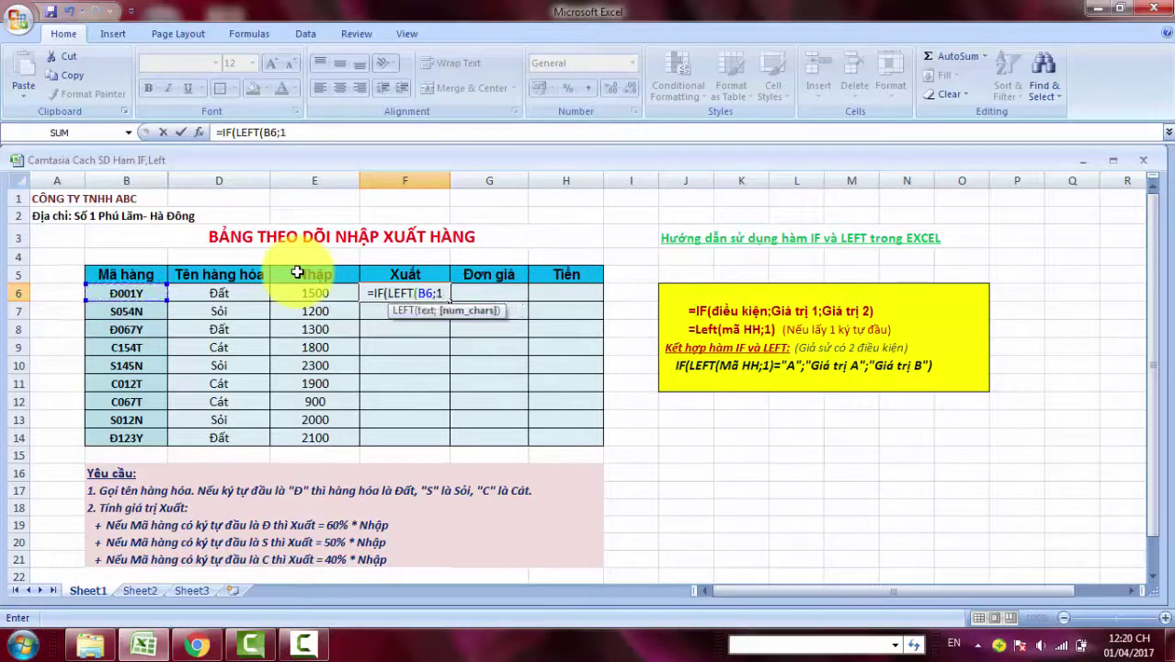
pyautogui.write(')')
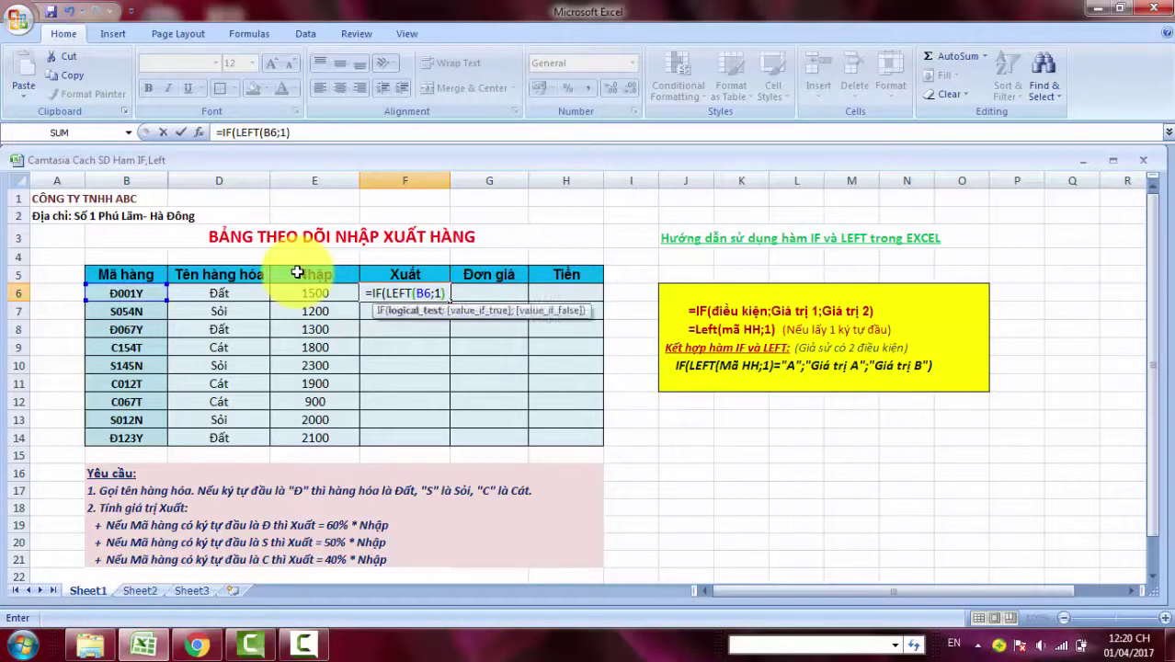
pyautogui.write('="')
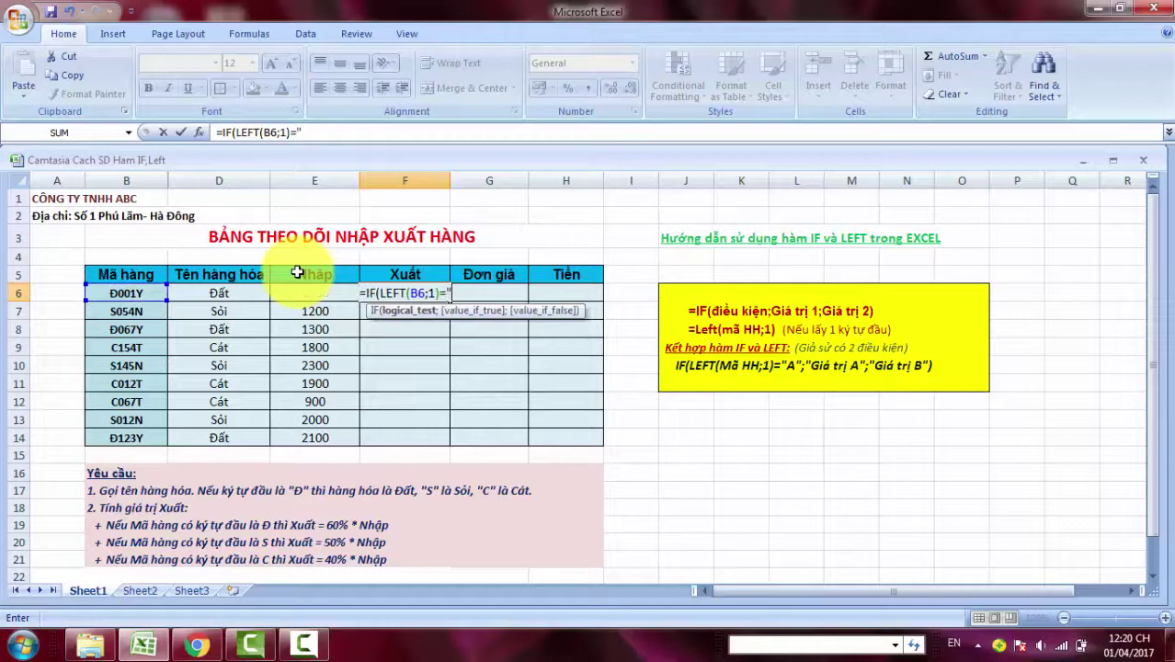
pyautogui.write('Đ')
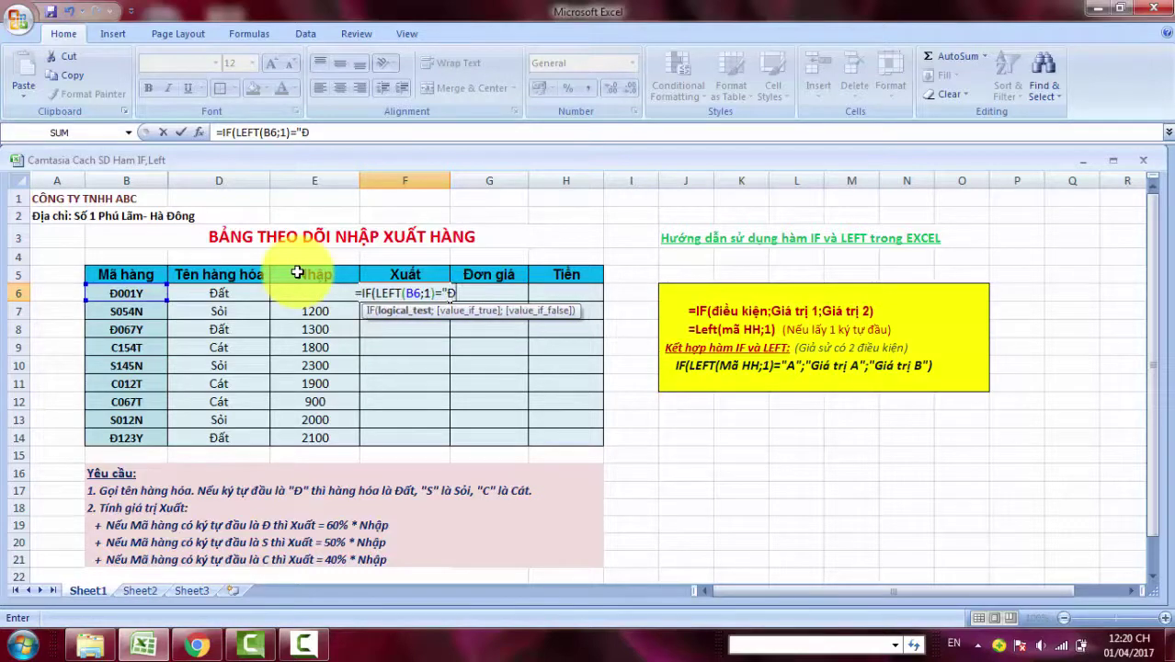
pyautogui.write('";')
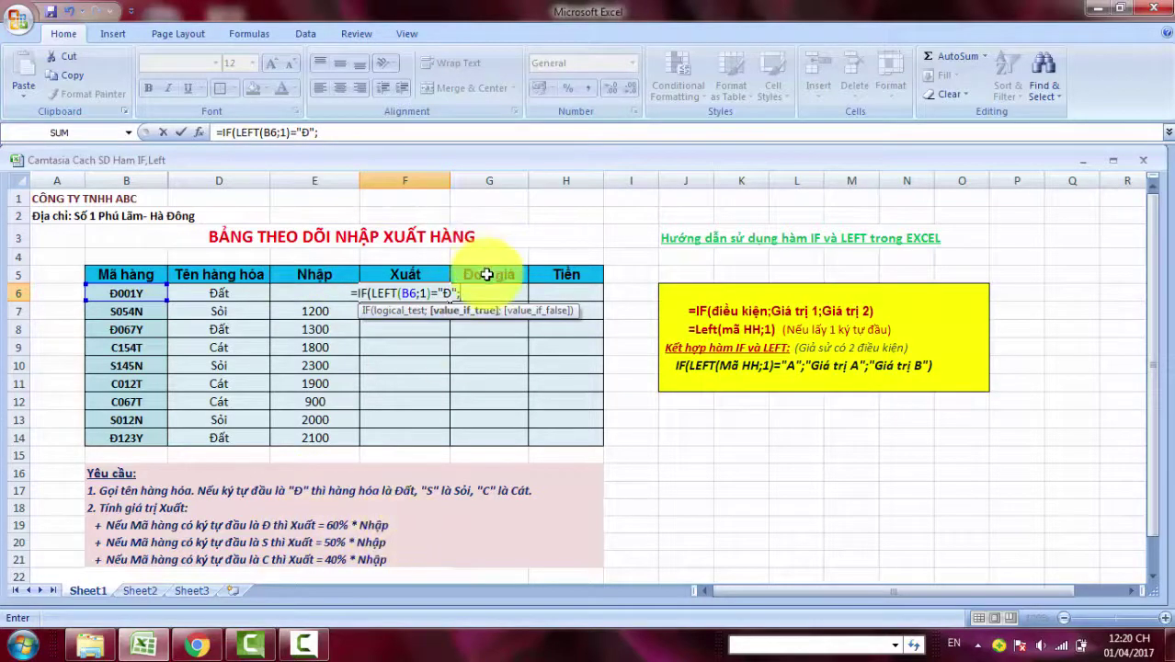
pyautogui.write('60')
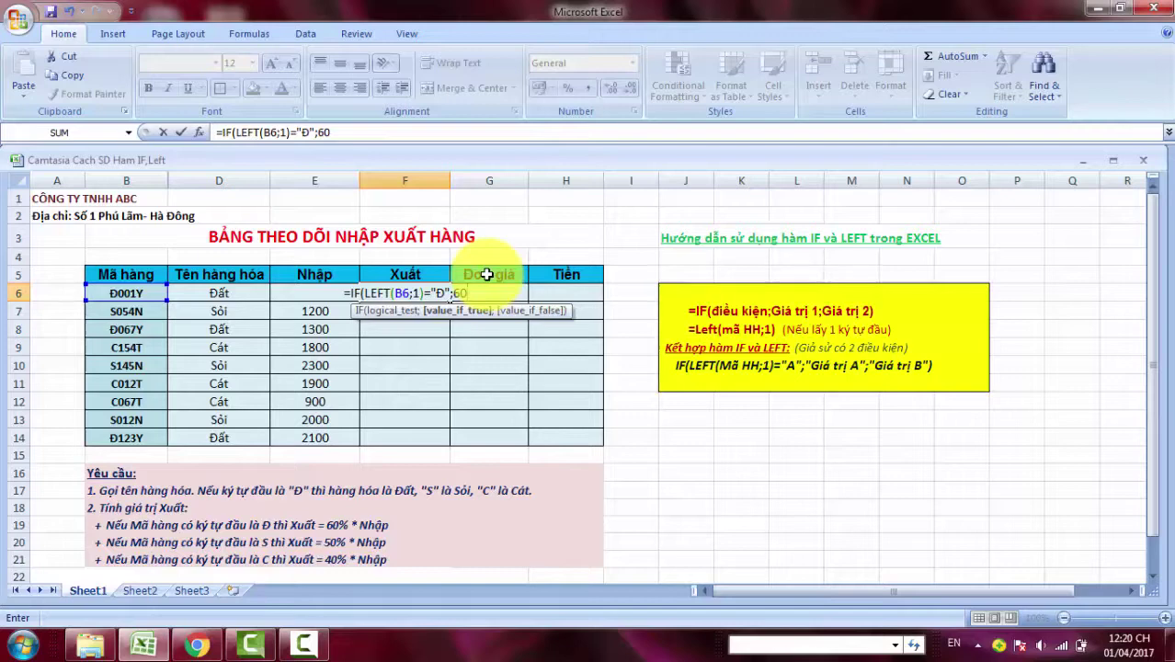
pyautogui.write('%*')
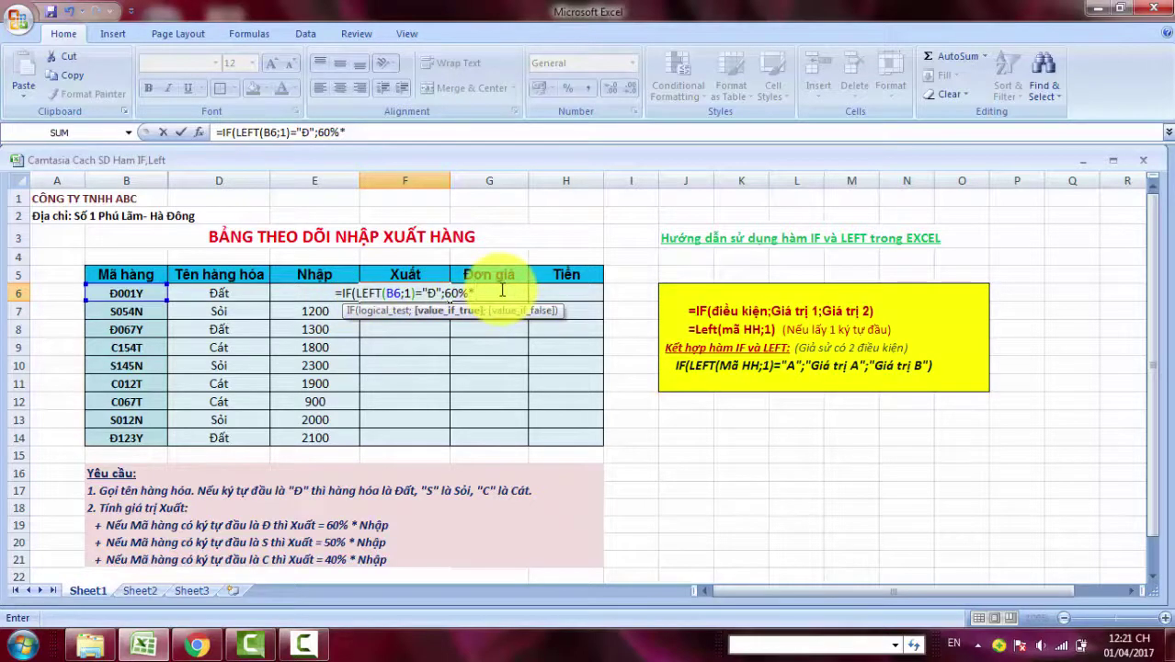
pyautogui.write('E6')
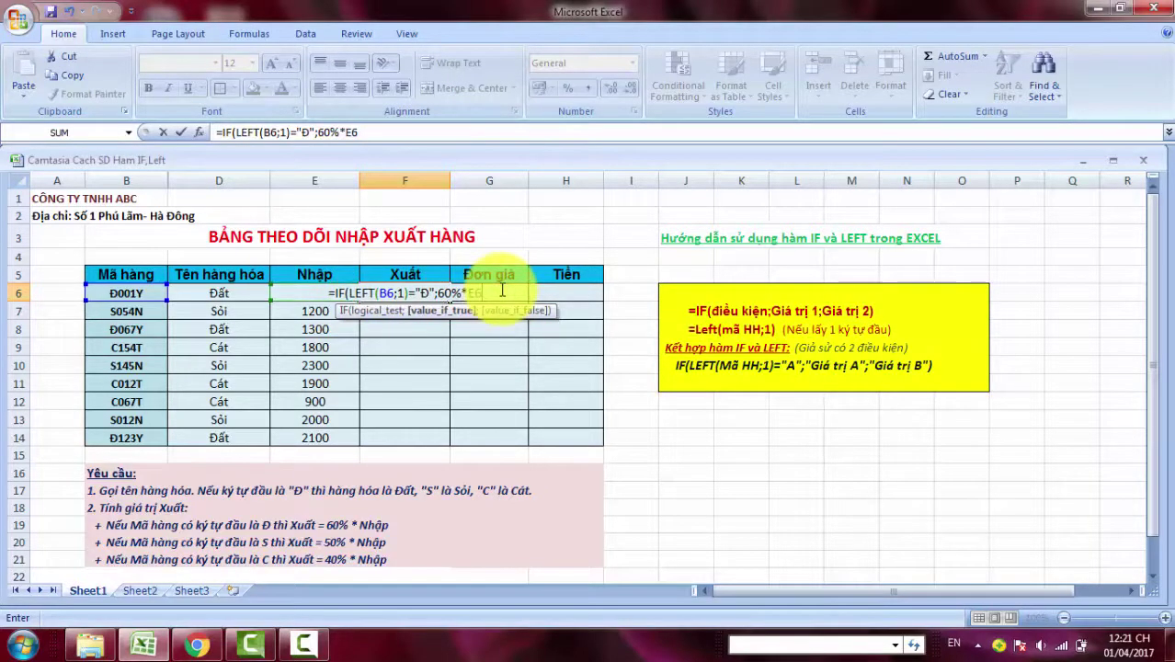
pyautogui.write(';')
pyautogui.write('IF')
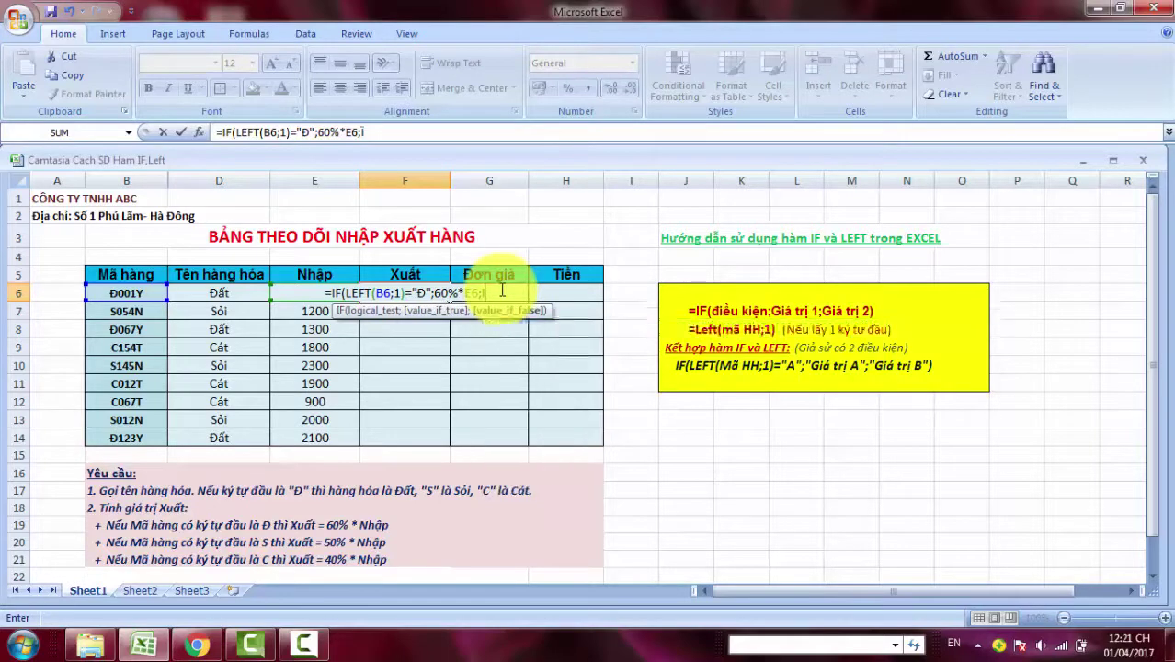
pyautogui.write('(LE')
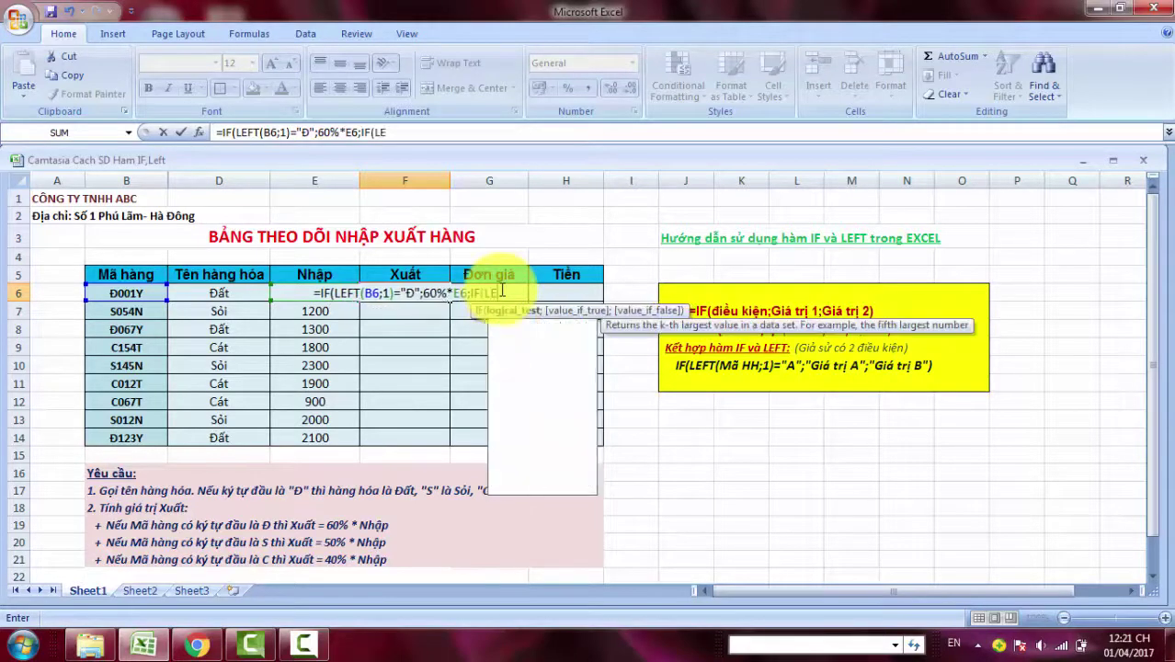
pyautogui.write('FT')
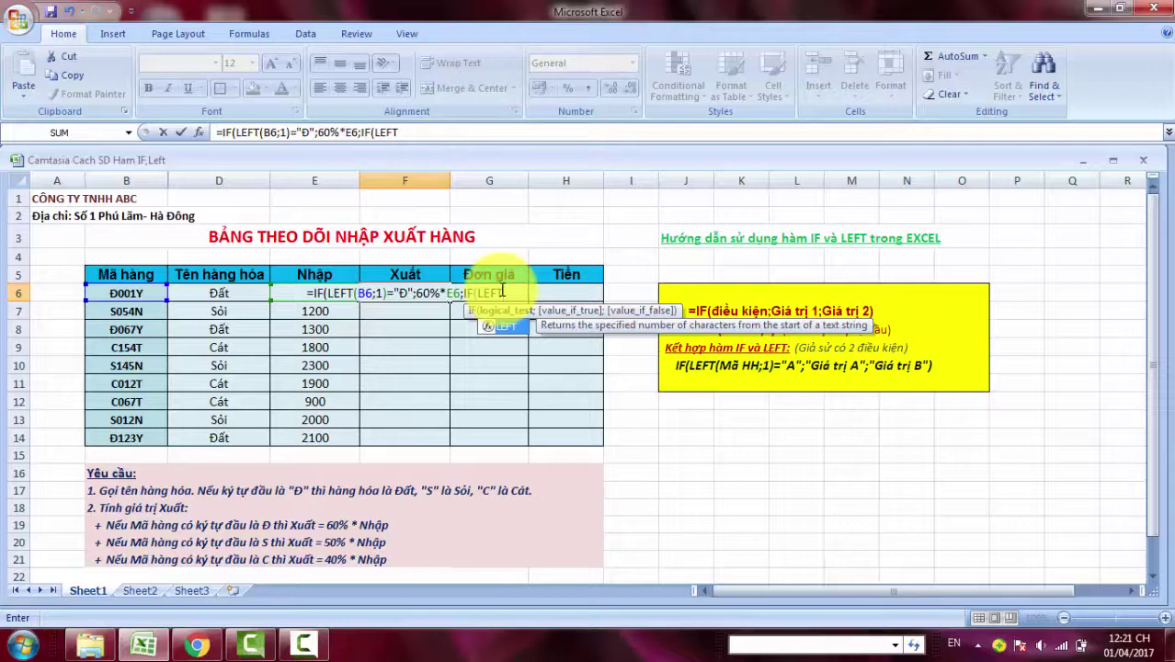
pyautogui.write('(')
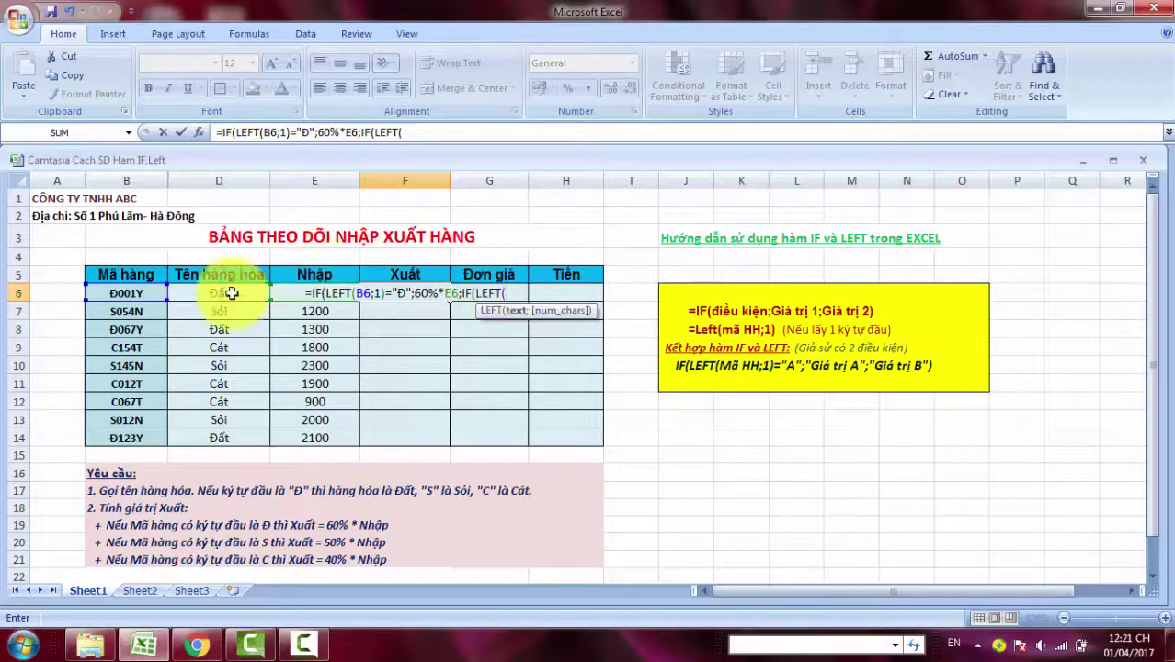
# Finish F6's nested IF with LEFT(B6;1)="S";50%*E6;40%*E6))
pyautogui.click(135, 294)
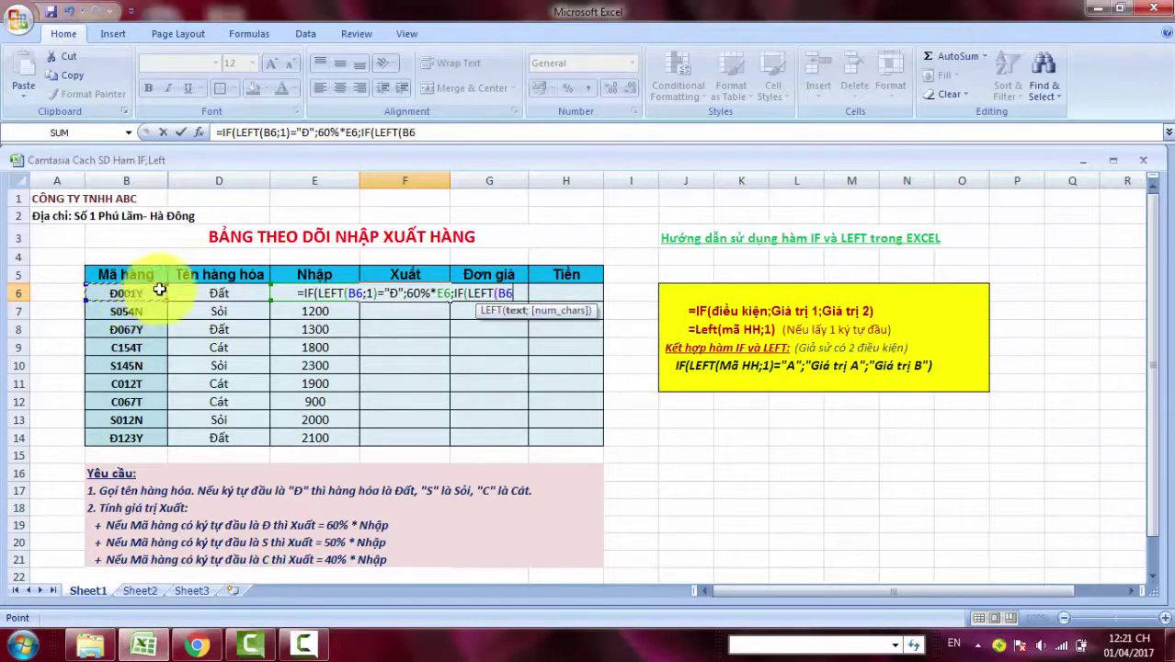
pyautogui.write(';1')
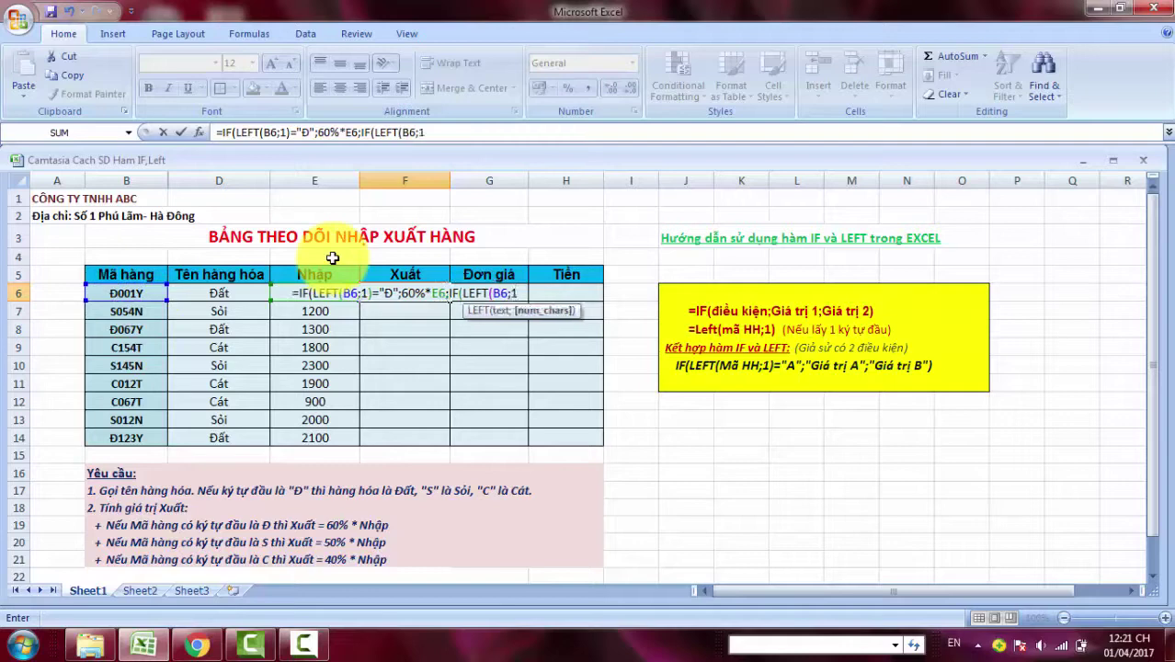
pyautogui.write(')=')
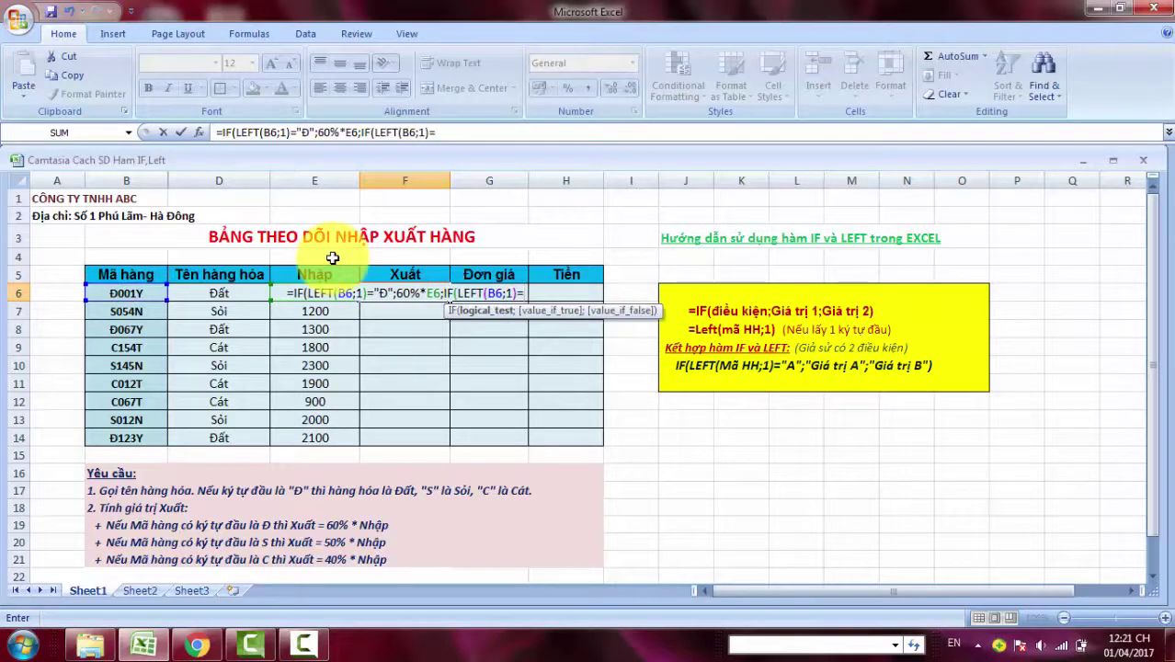
pyautogui.write('"S')
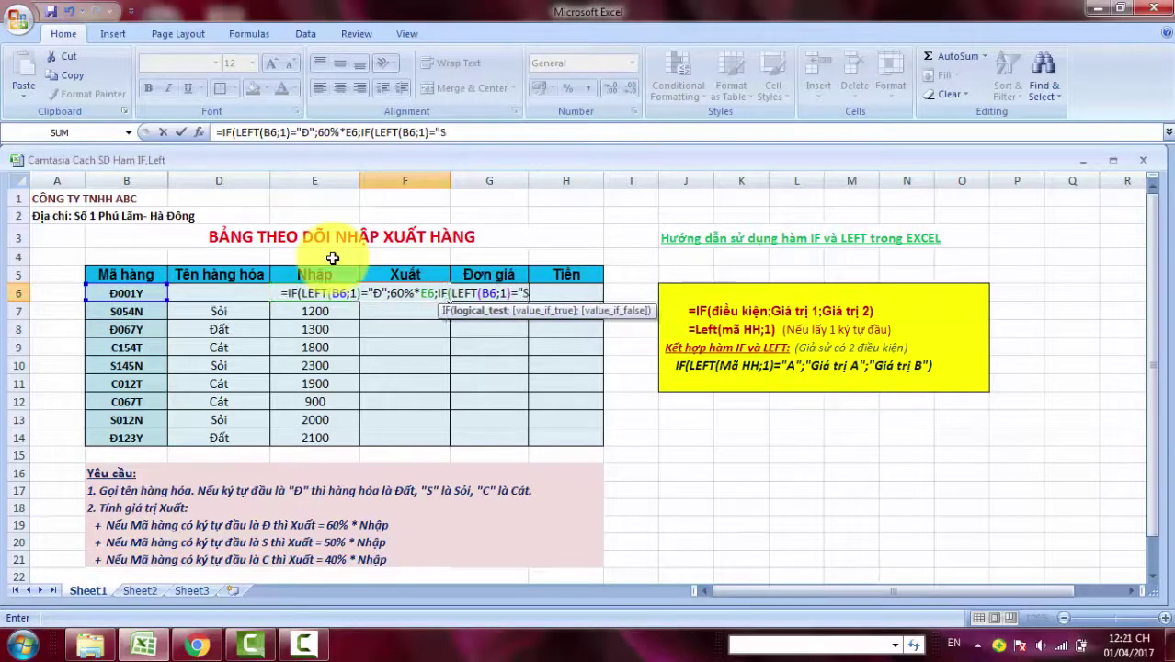
pyautogui.write('"')
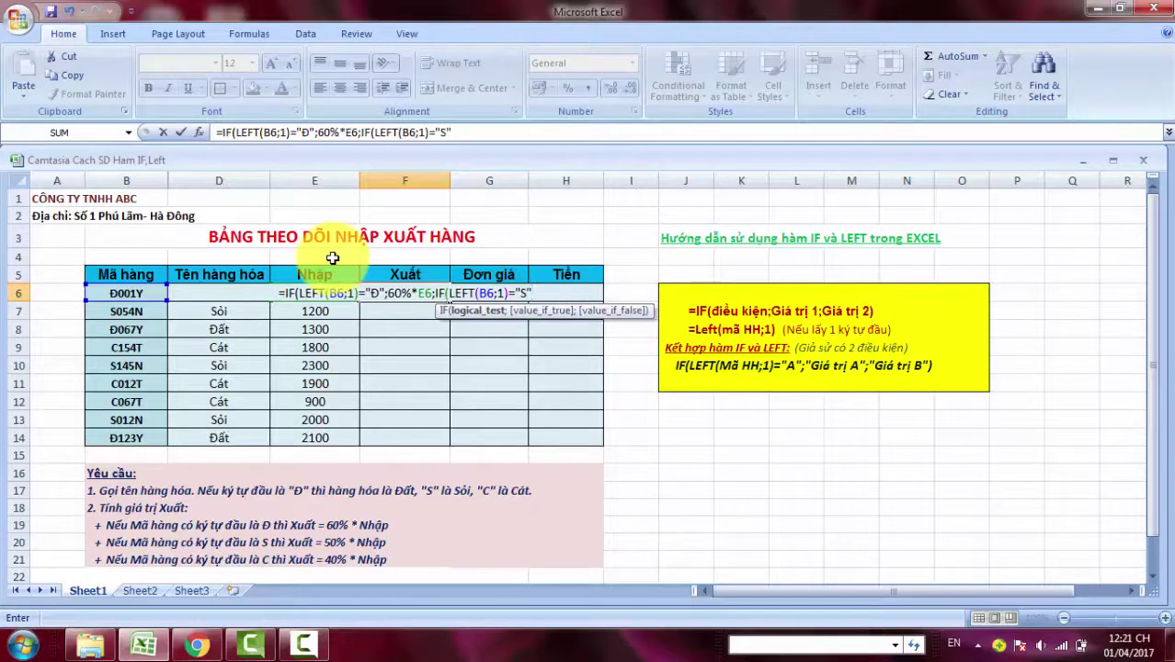
pyautogui.write(';')
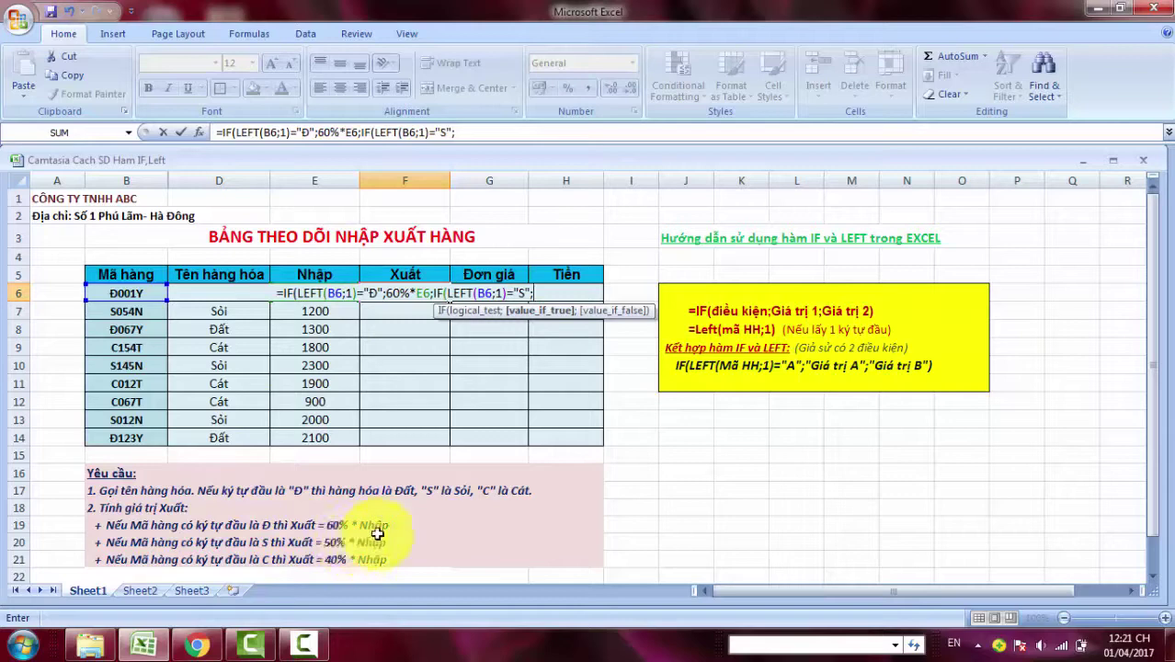
pyautogui.write('50')
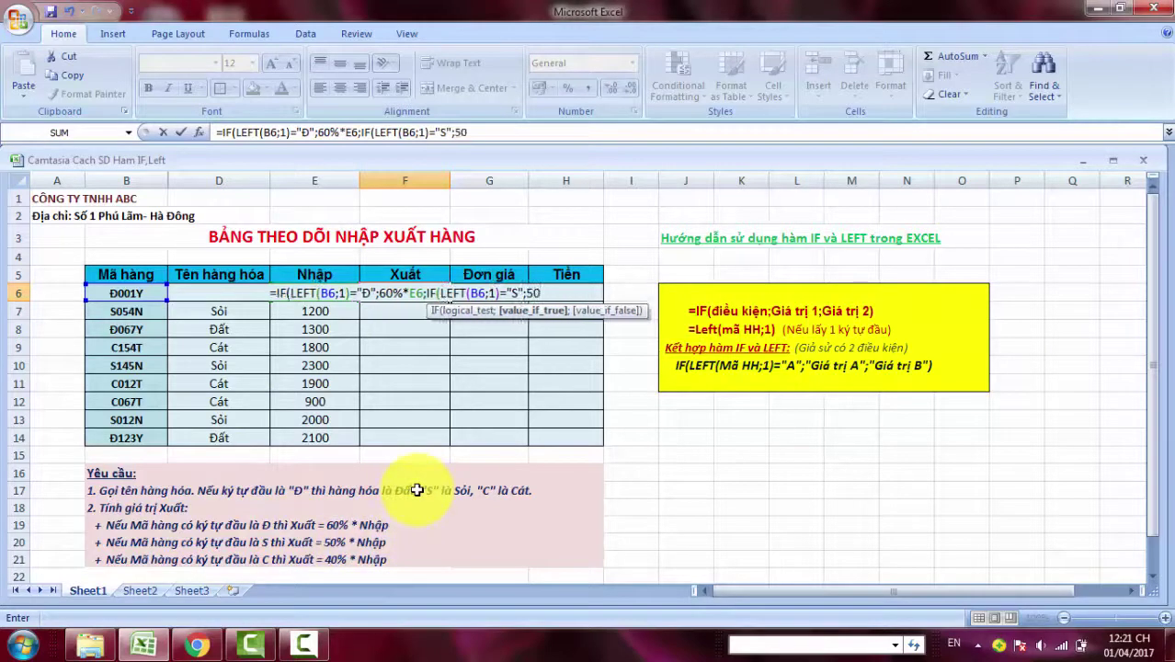
pyautogui.write('%*')
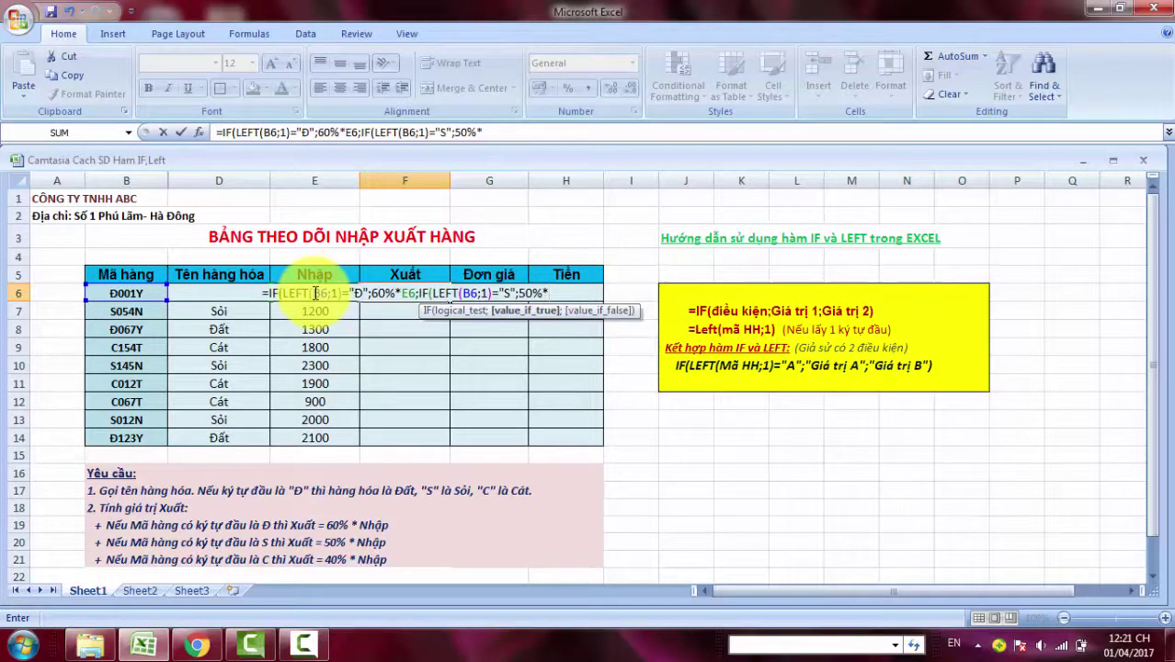
pyautogui.write('E6')
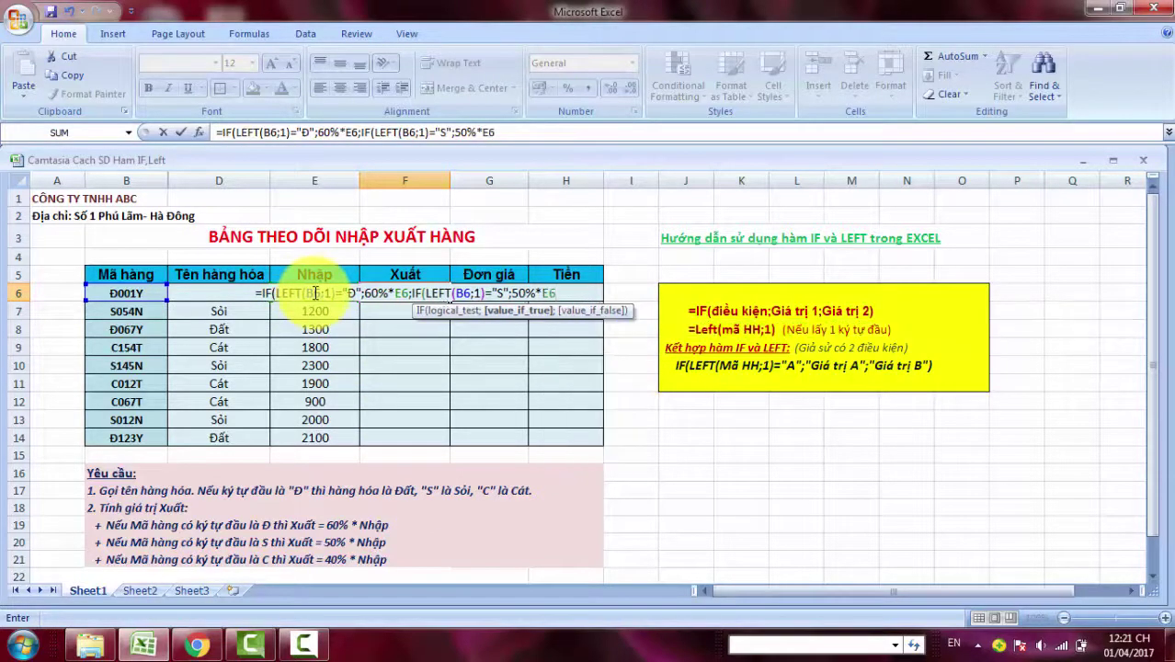
pyautogui.write(';')
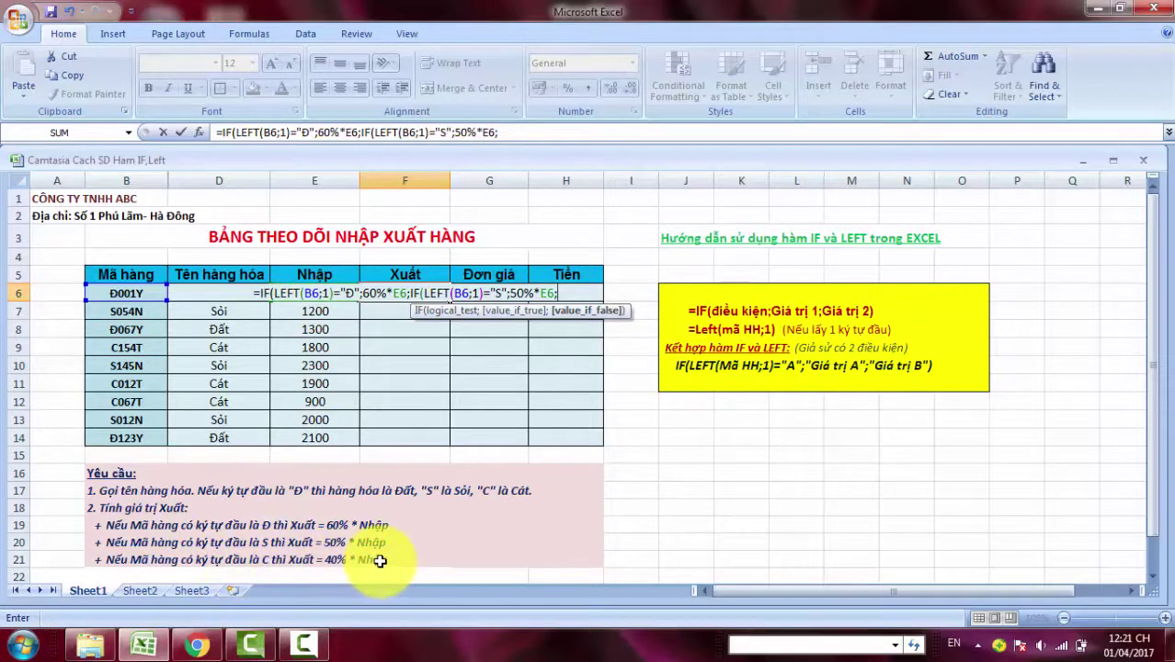
pyautogui.write('40%')
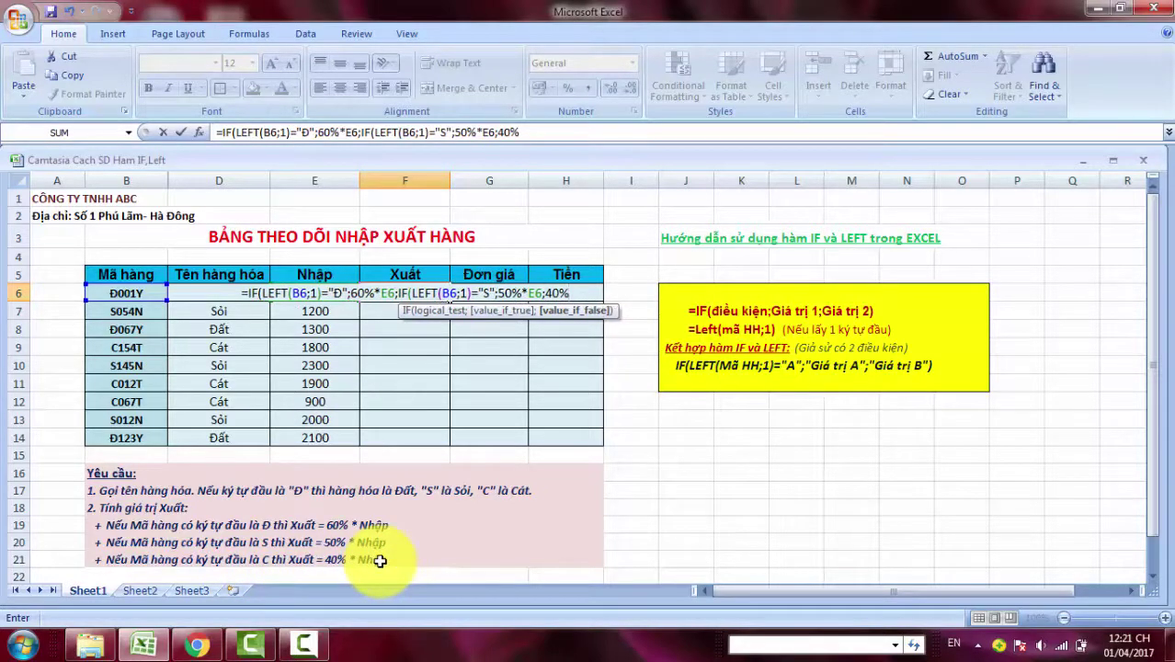
pyautogui.write('*')
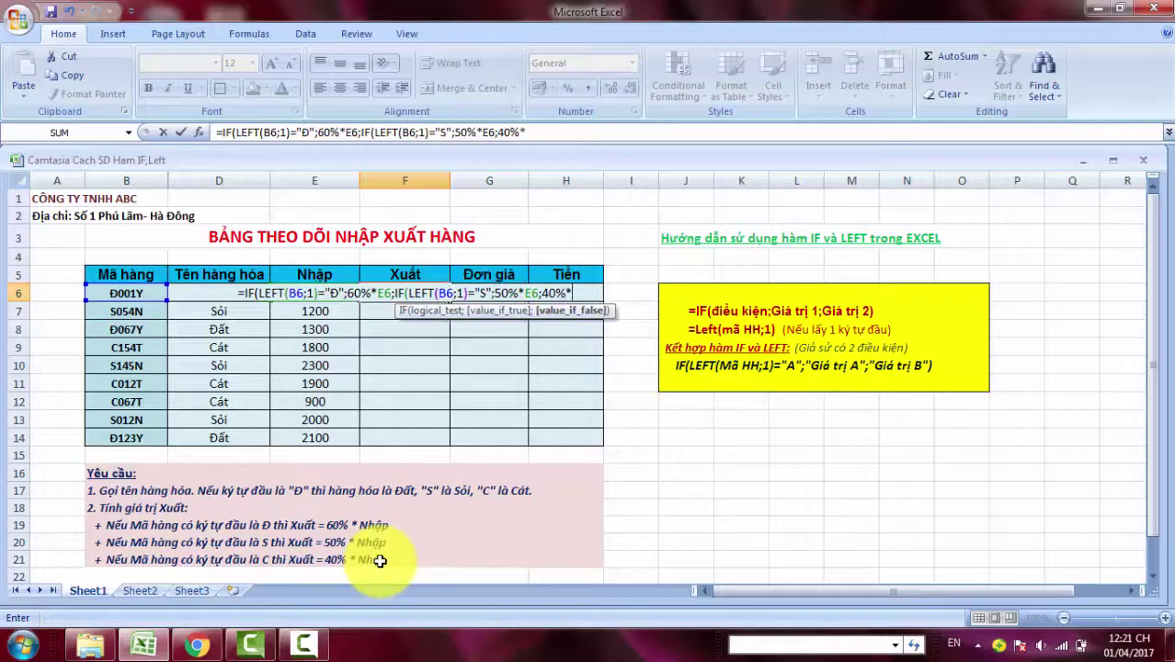
pyautogui.write('E6')
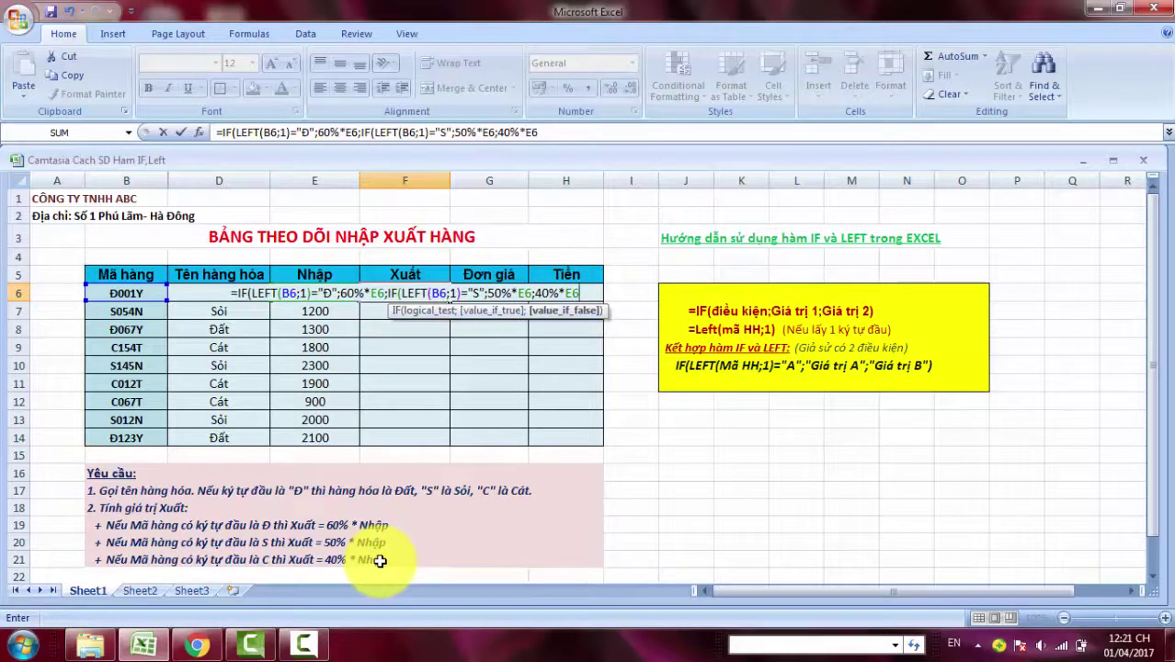
pyautogui.write('))')
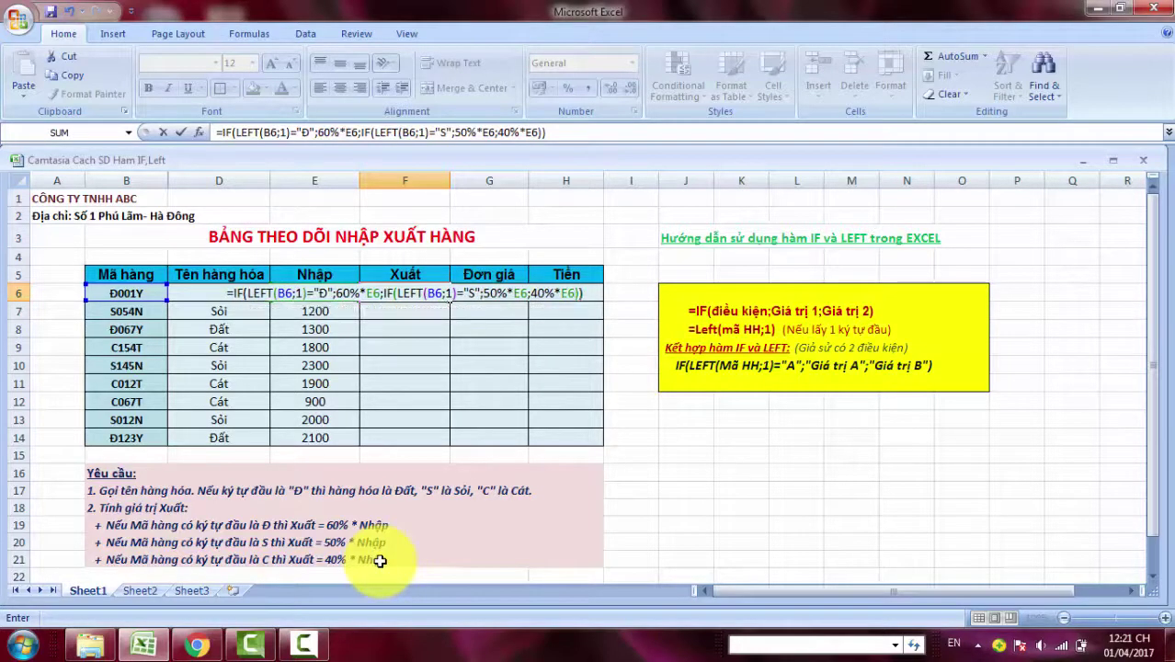
# Commit the F6 Xuất formula and fill it down to F14, showing 900 through 1260
pyautogui.press('Return')
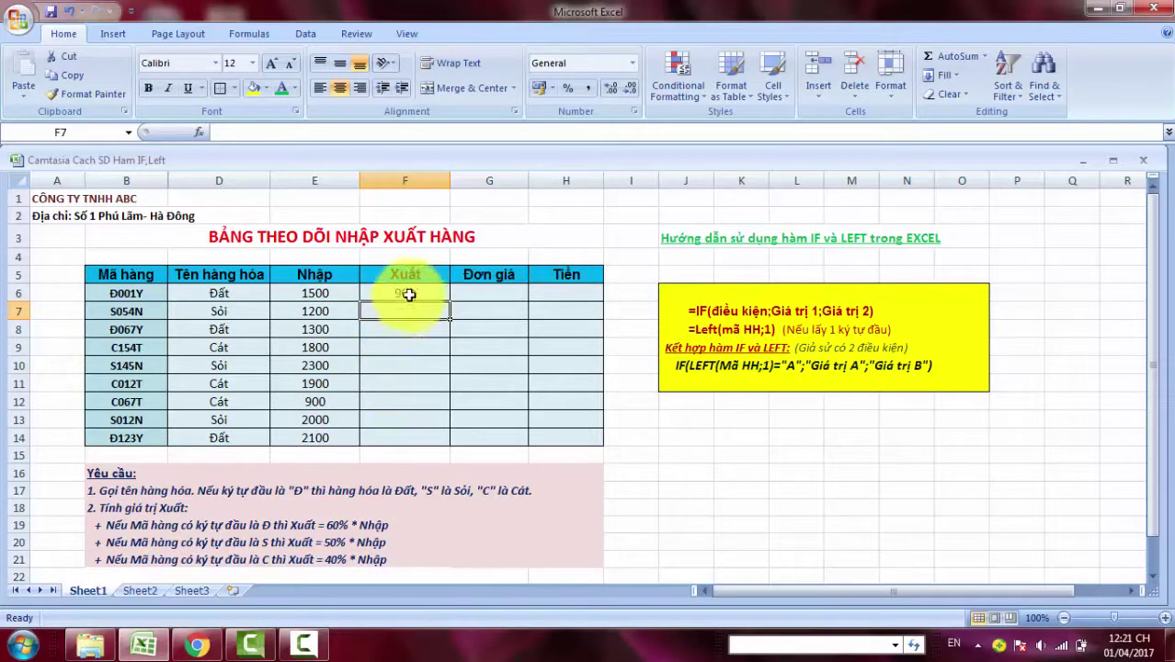
pyautogui.click(414, 292)
pyautogui.hotkey('ctrl', 'c')
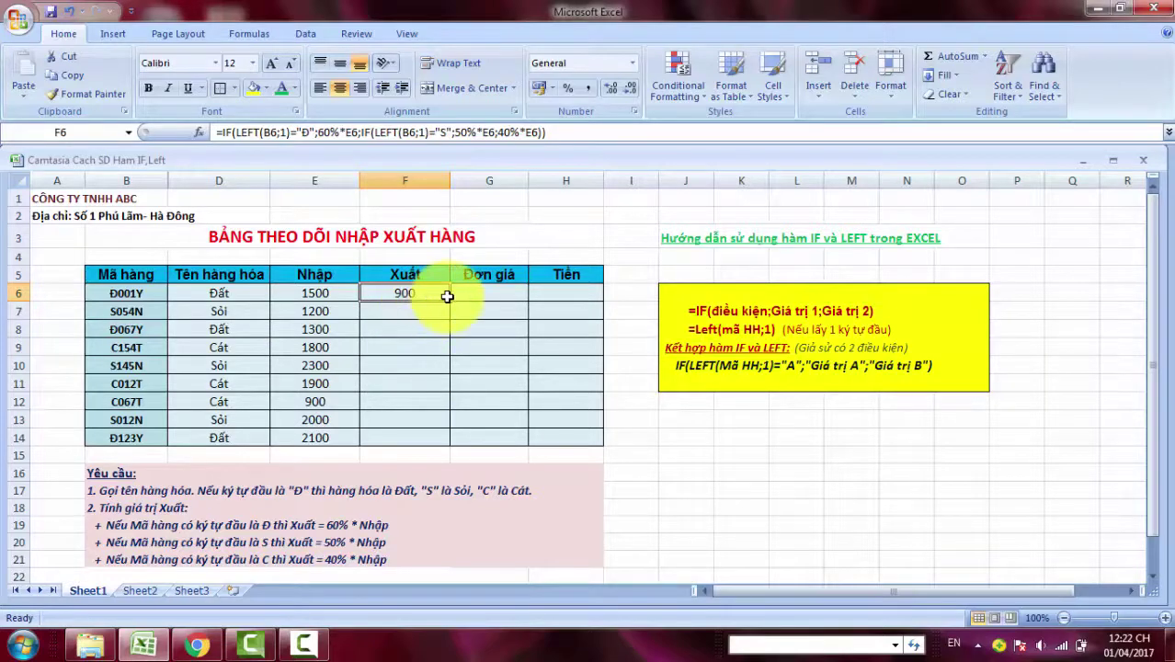
pyautogui.moveTo(447, 296); pyautogui.dragTo(445, 434)
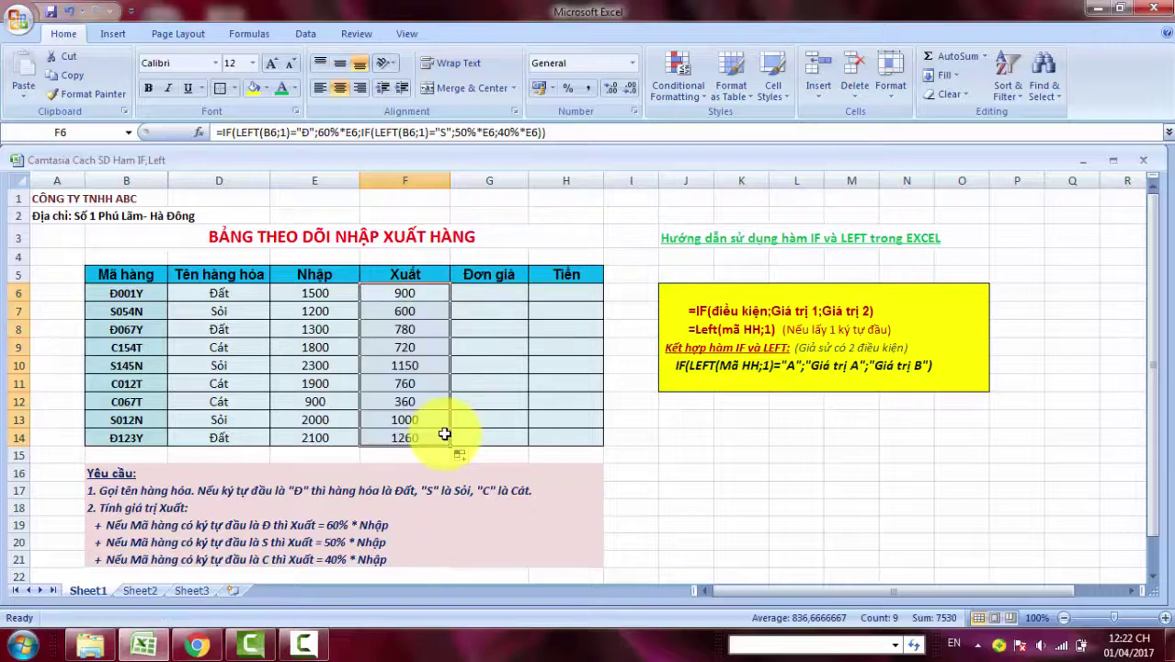
pyautogui.click(492, 455)
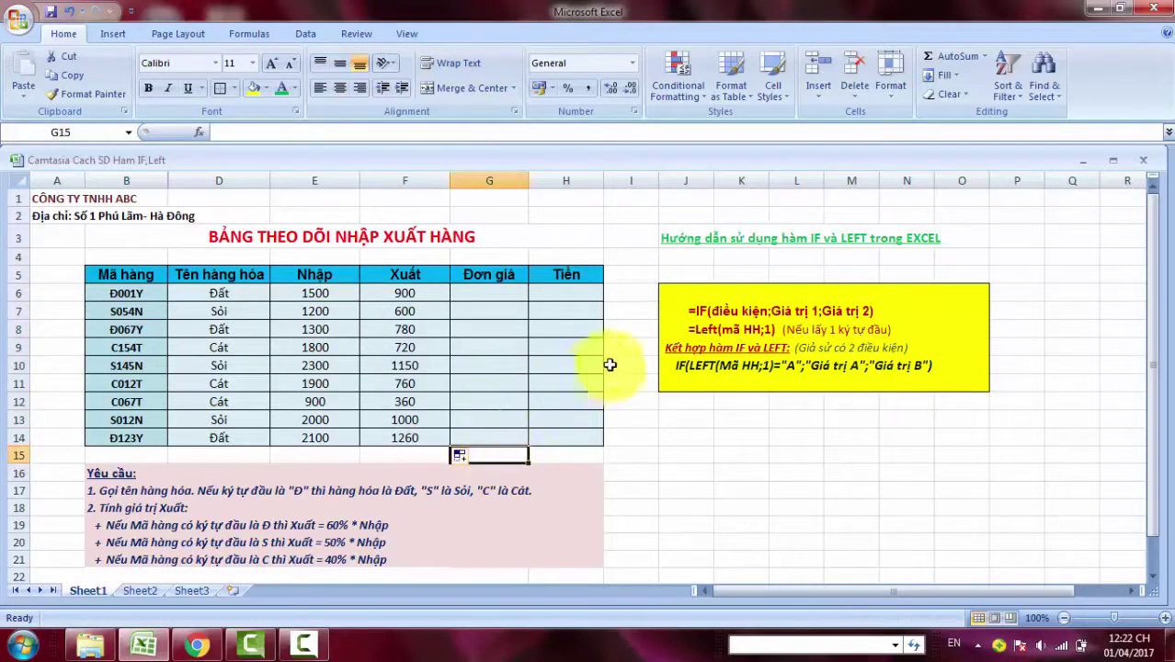